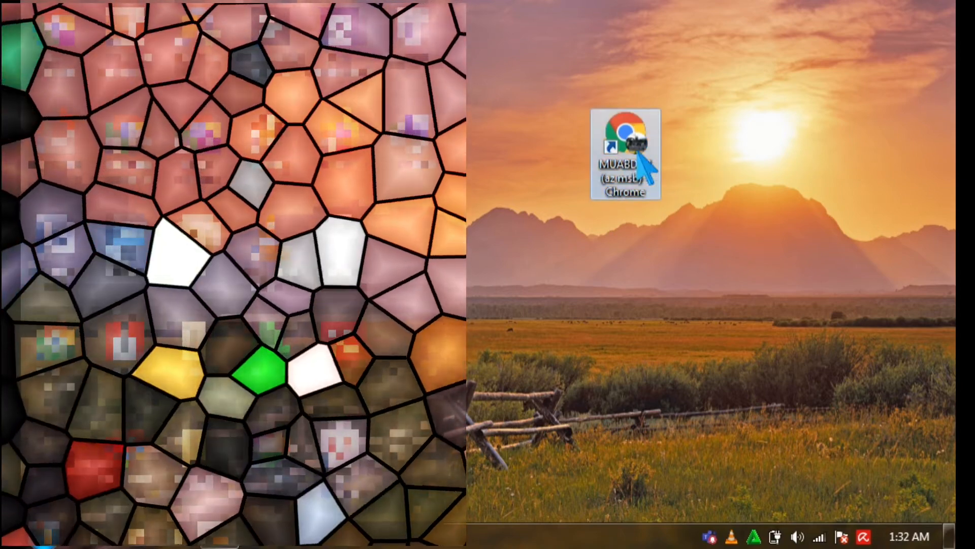
Launch Google Chrome from its desktop shortcut.
{"action": "double_click", "coordinate": [638, 152]}
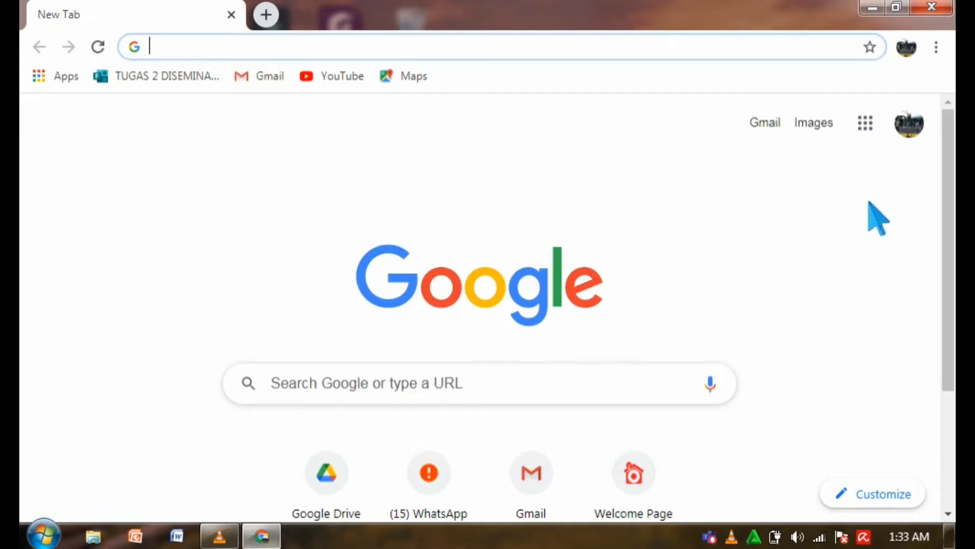
Go to Google Drive's My Drive (Drive Saya) through the Google apps grid.
{"action": "left_click", "coordinate": [879, 134]}
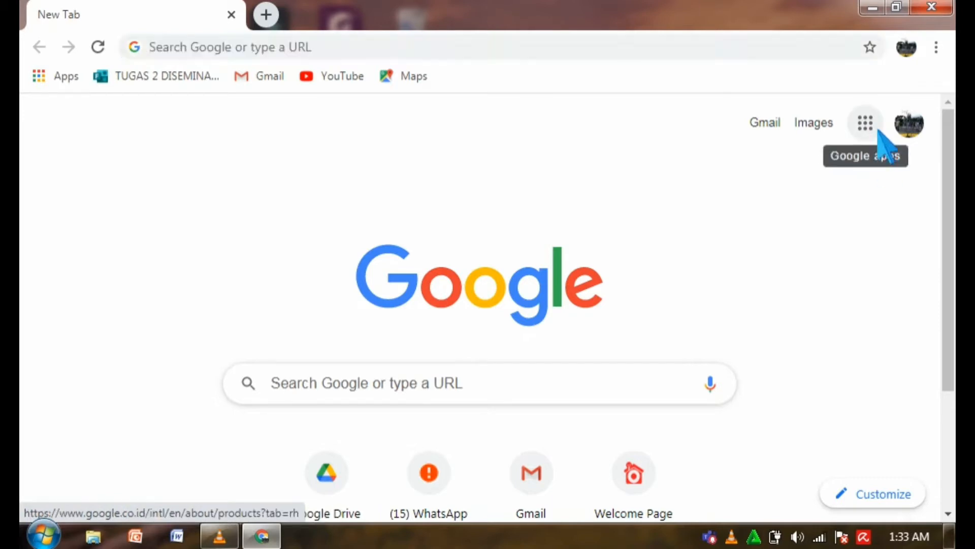
{"action": "left_click", "coordinate": [879, 134]}
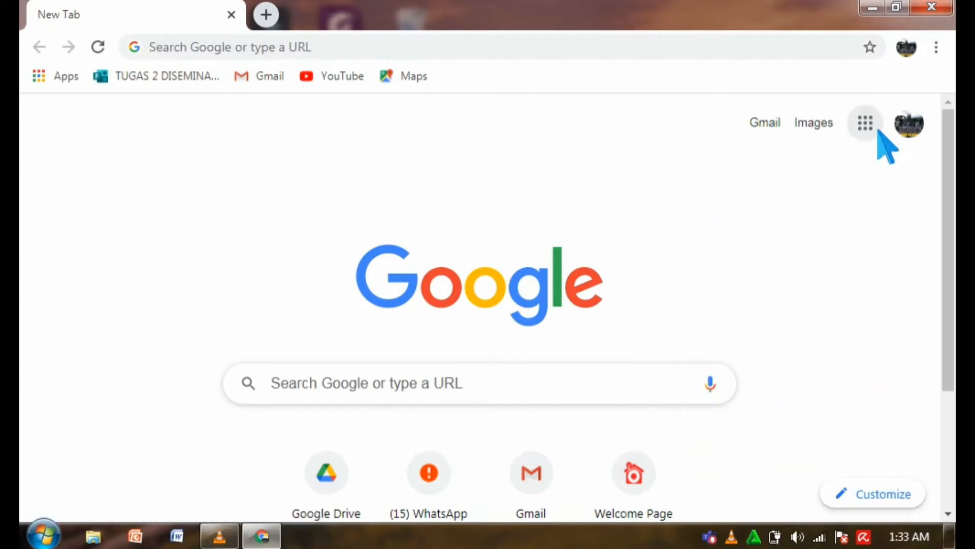
{"action": "left_click", "coordinate": [879, 131]}
{"action": "left_click", "coordinate": [855, 145]}
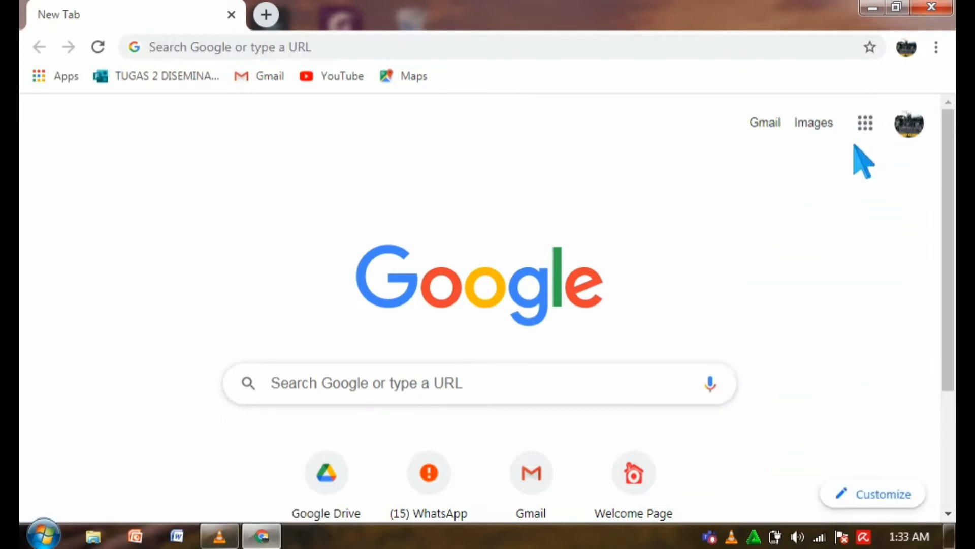
{"action": "left_click", "coordinate": [866, 131]}
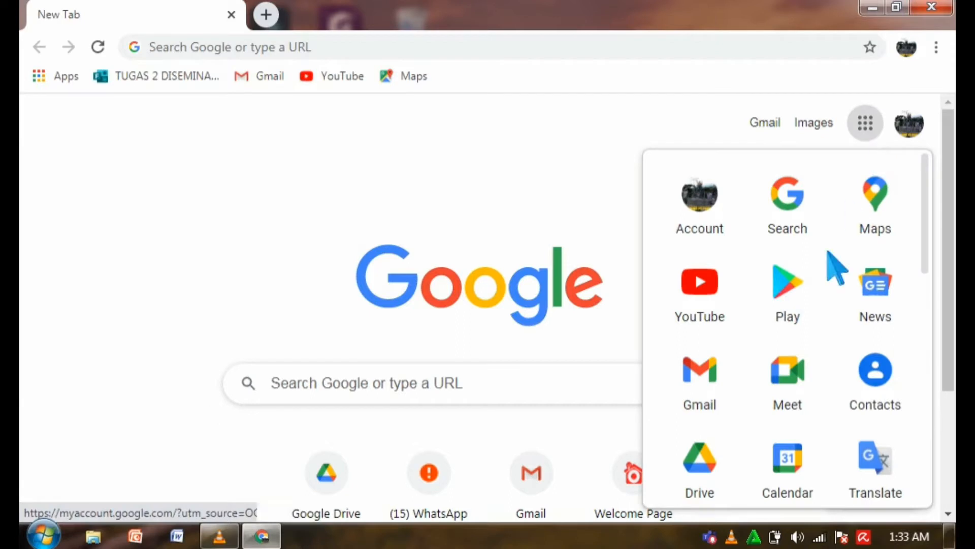
{"action": "left_click", "coordinate": [732, 490]}
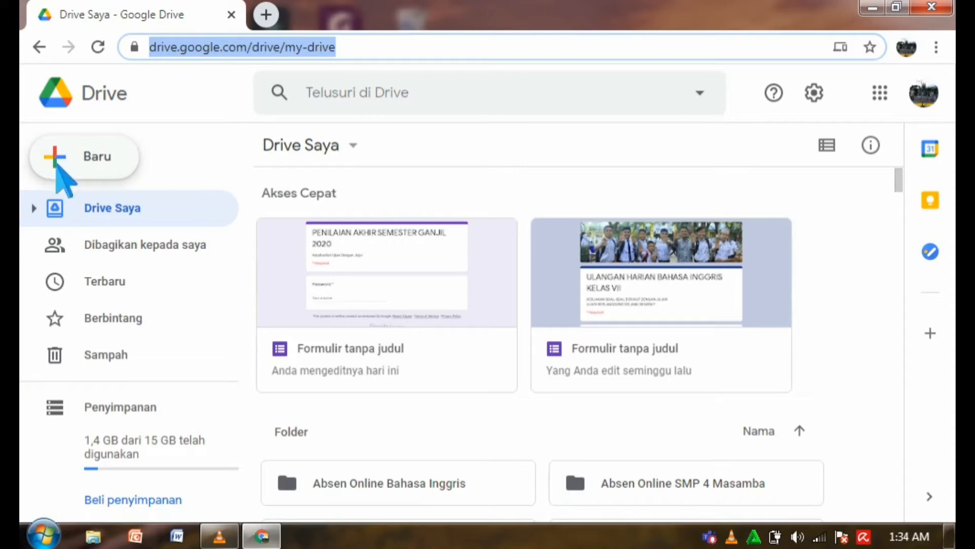
Create a blank Google Form (Formulir kosong) from Drive's Baru menu.
{"action": "left_click", "coordinate": [76, 163]}
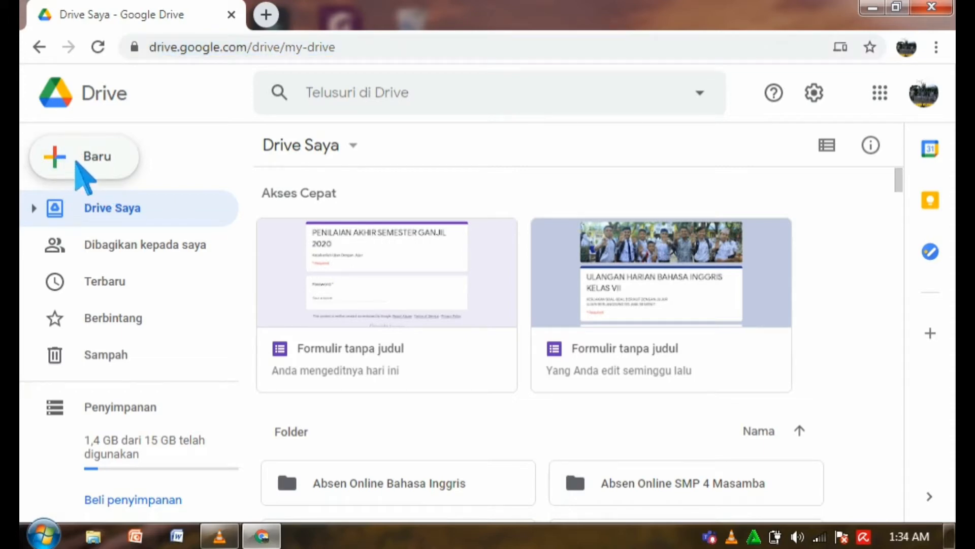
{"action": "left_click", "coordinate": [76, 162]}
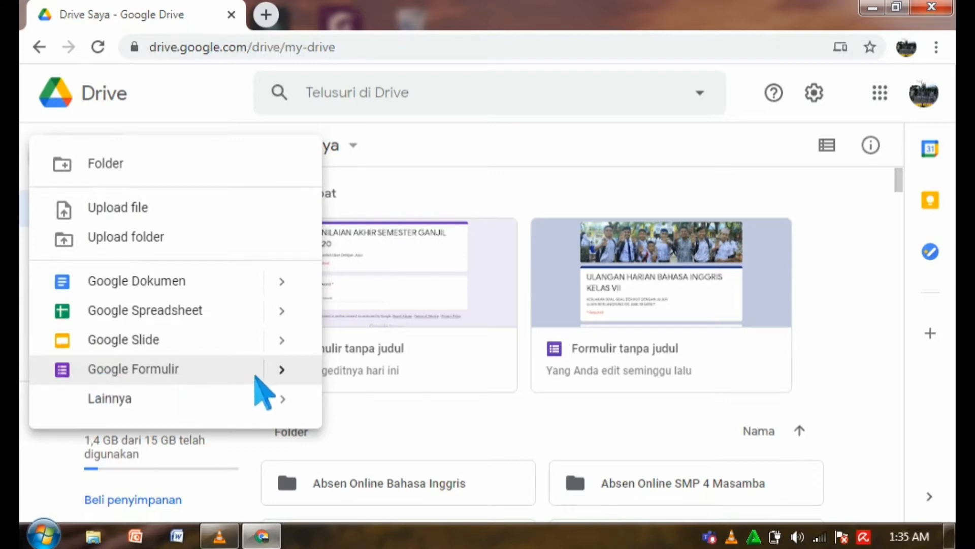
{"action": "left_click", "coordinate": [290, 375]}
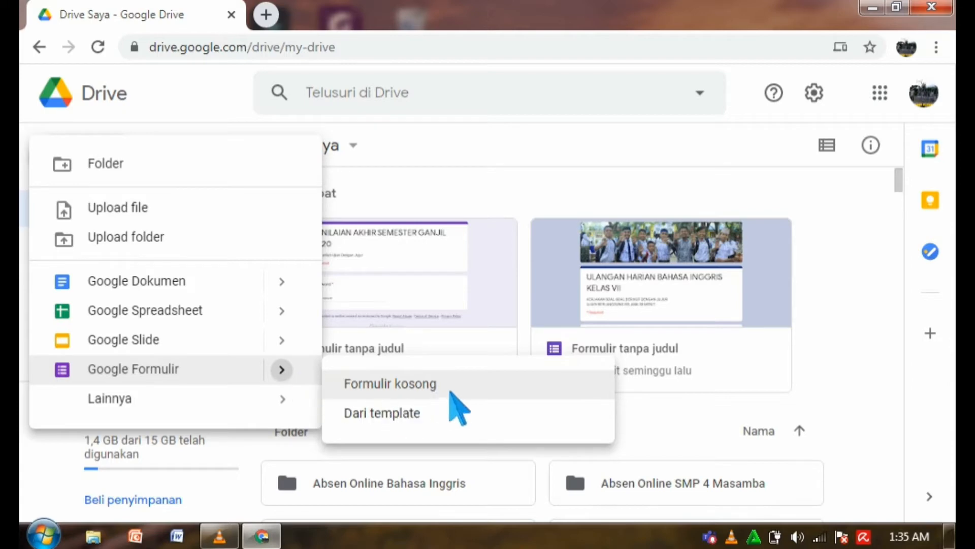
{"action": "left_click", "coordinate": [429, 392]}
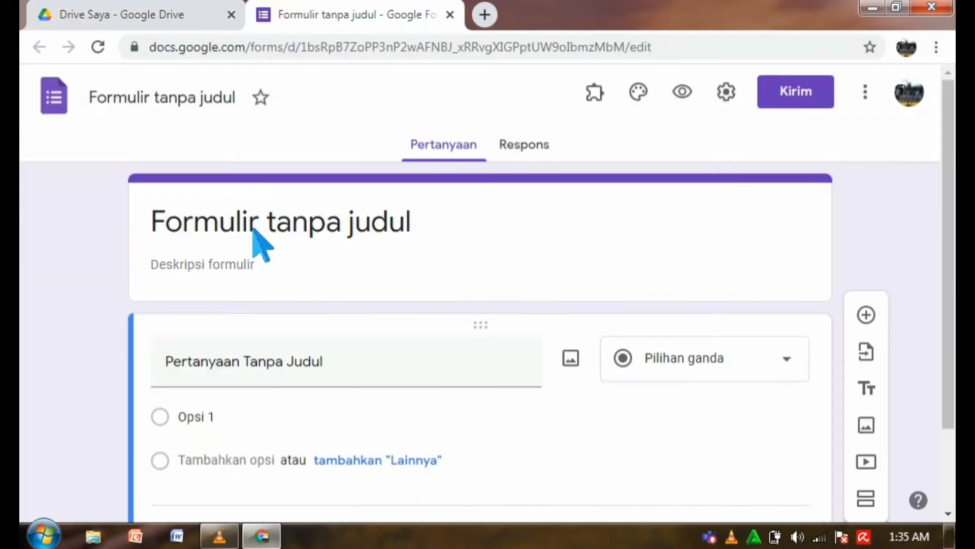
Title the form 'PENILAIAN AKHIR SEMESTER GANJIL 2020' with description 'Kerjakanlah Ujian Dengan Jujur'.
{"action": "left_click", "coordinate": [253, 228]}
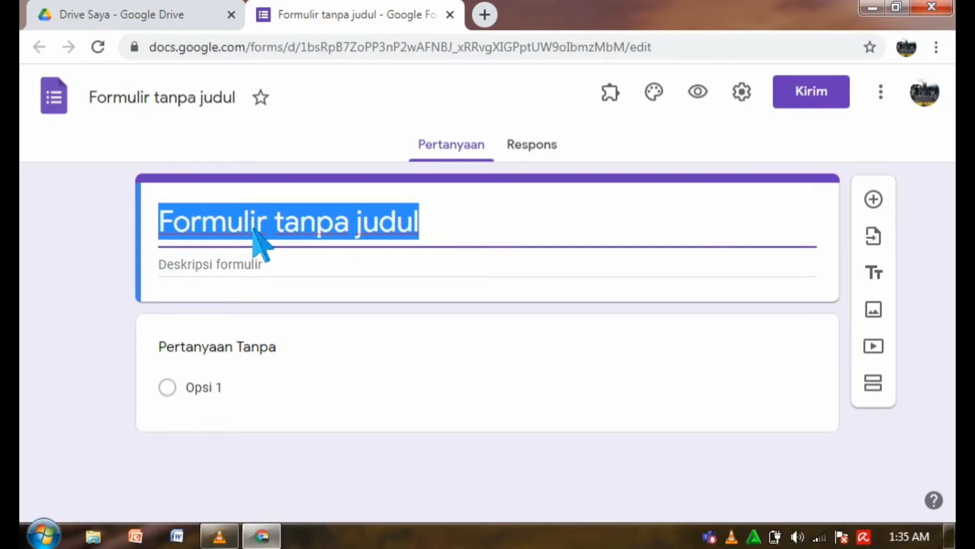
{"action": "key", "text": "BackSpace"}
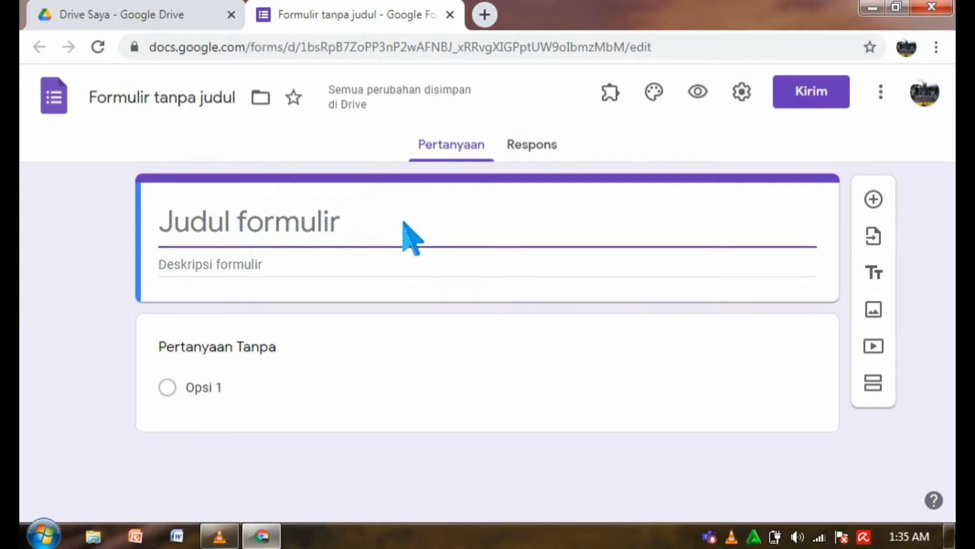
{"action": "type", "text": "PENILAIAN "}
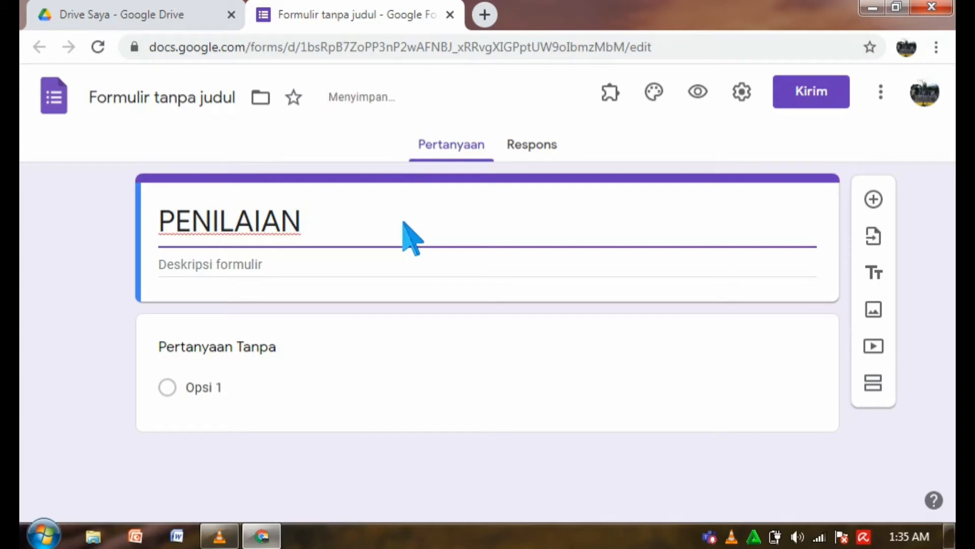
{"action": "type", "text": "AKHIR SEMES"}
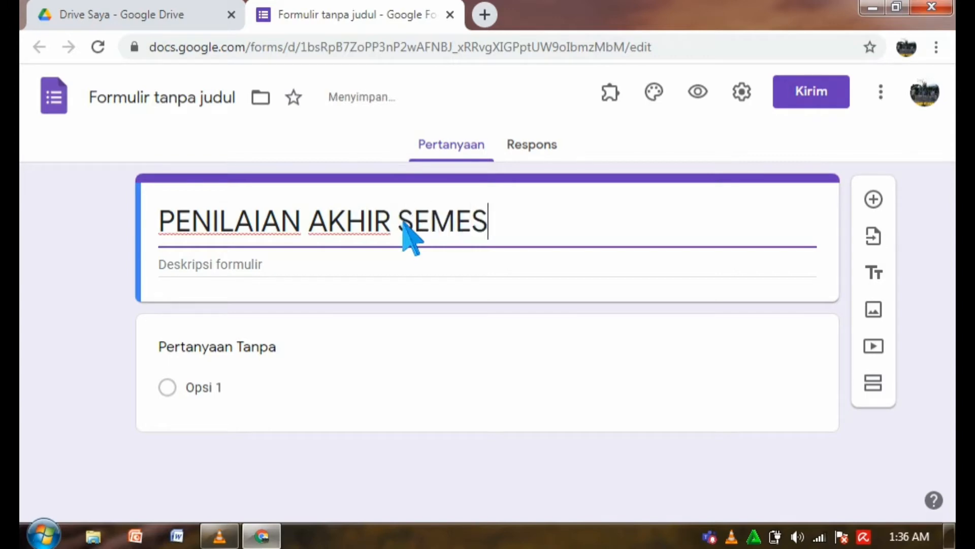
{"action": "type", "text": "a"}
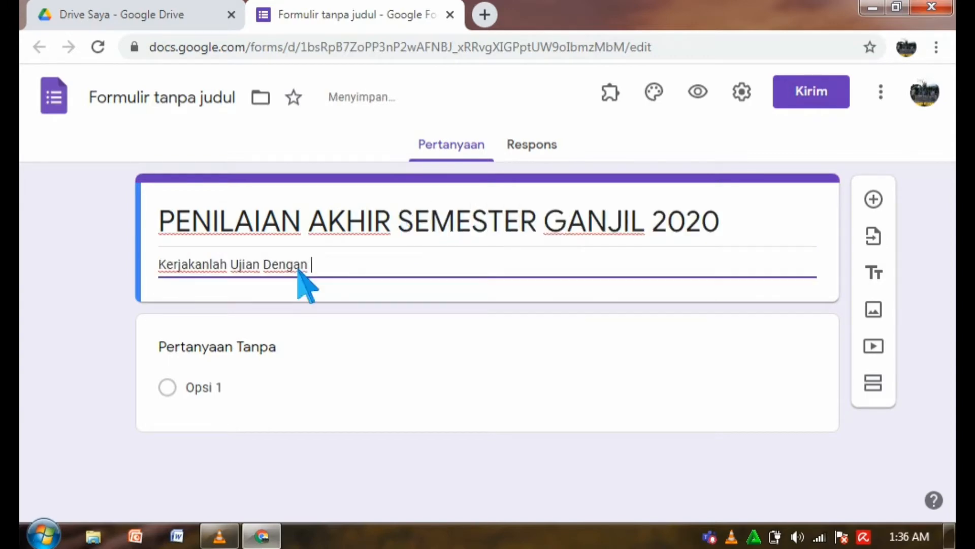
{"action": "type", "text": "n Jujur"}
{"action": "left_click", "coordinate": [235, 357]}
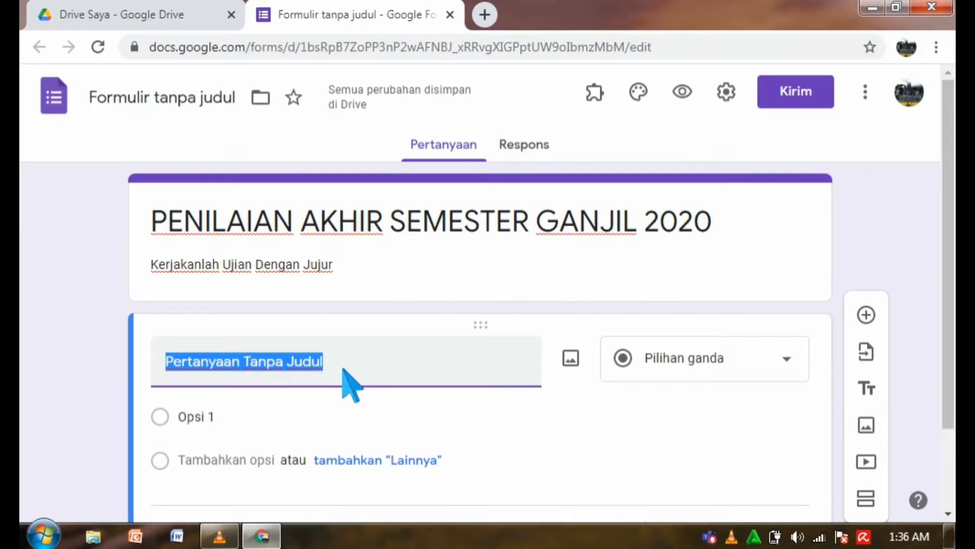
Make the first question a required Jawaban singkat item titled 'Password'.
{"action": "type", "text": "Password"}
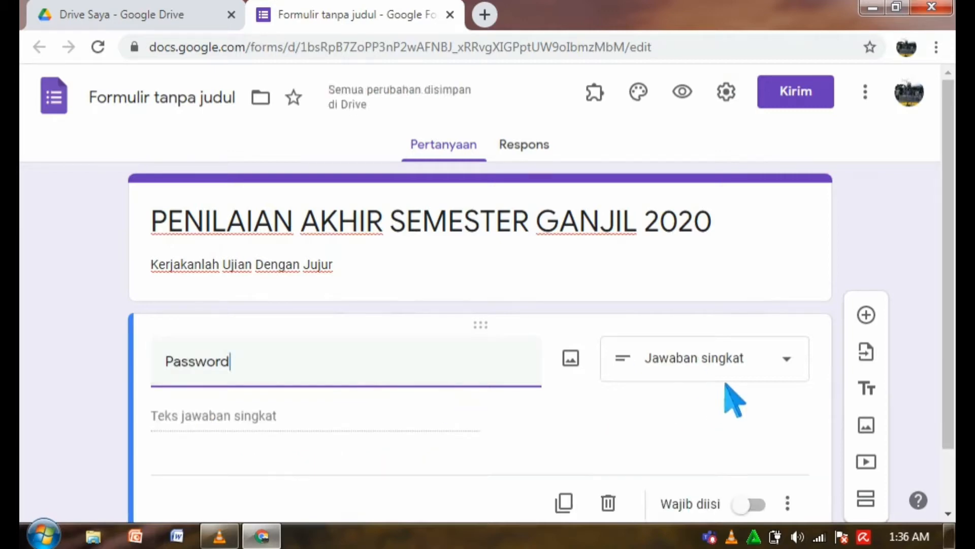
{"action": "left_click", "coordinate": [799, 369]}
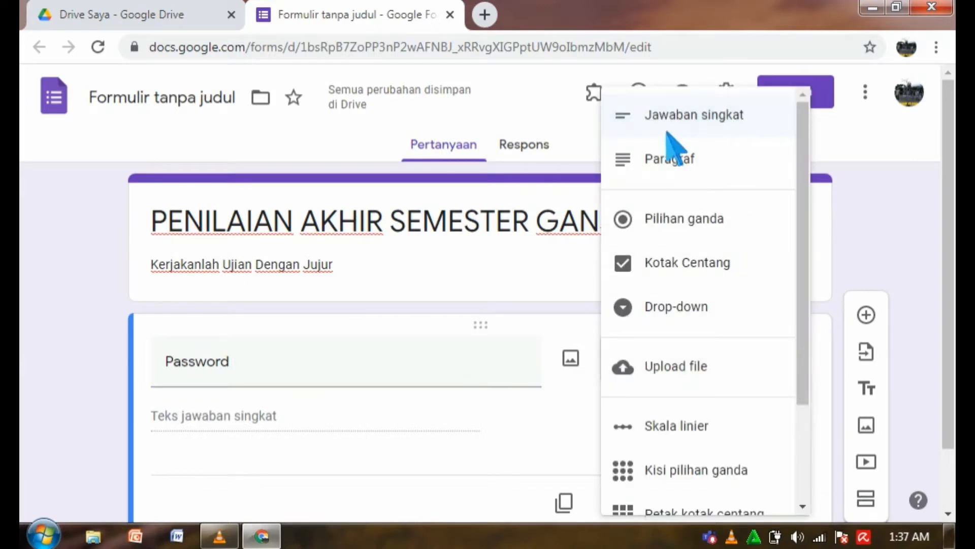
{"action": "left_click", "coordinate": [697, 127]}
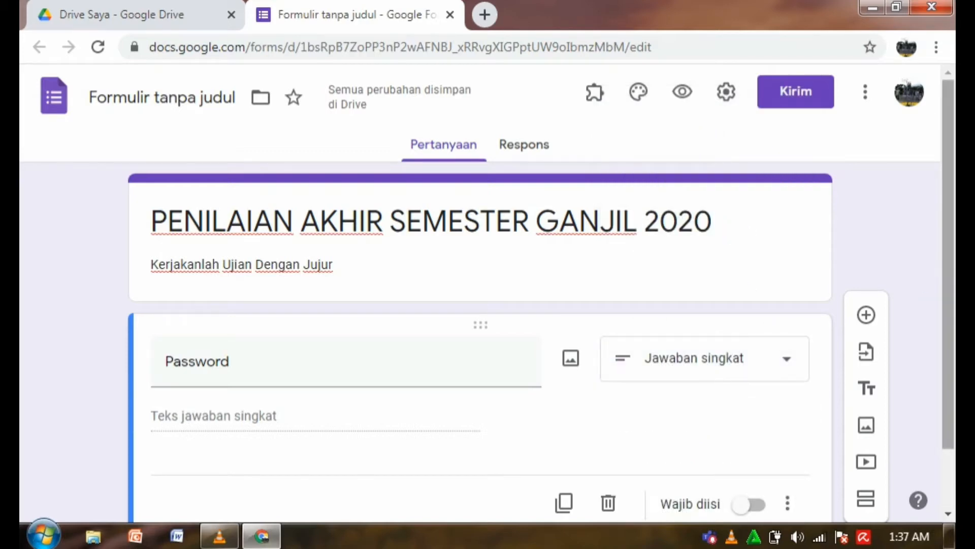
{"action": "scroll", "coordinate": [488, 293], "scroll_direction": "down", "scroll_amount": 1}
{"action": "left_click_drag", "start_coordinate": [949, 295], "coordinate": [948, 312]}
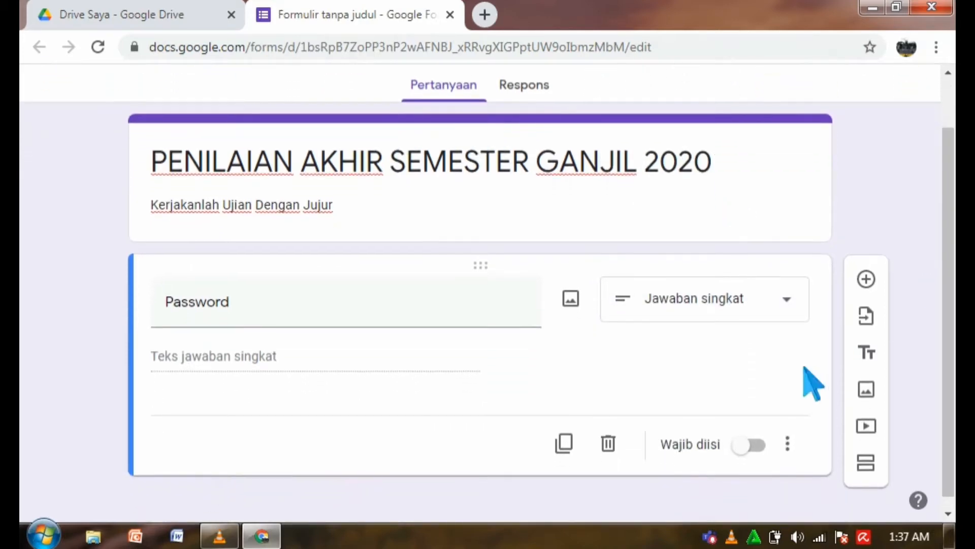
{"action": "left_click", "coordinate": [767, 453]}
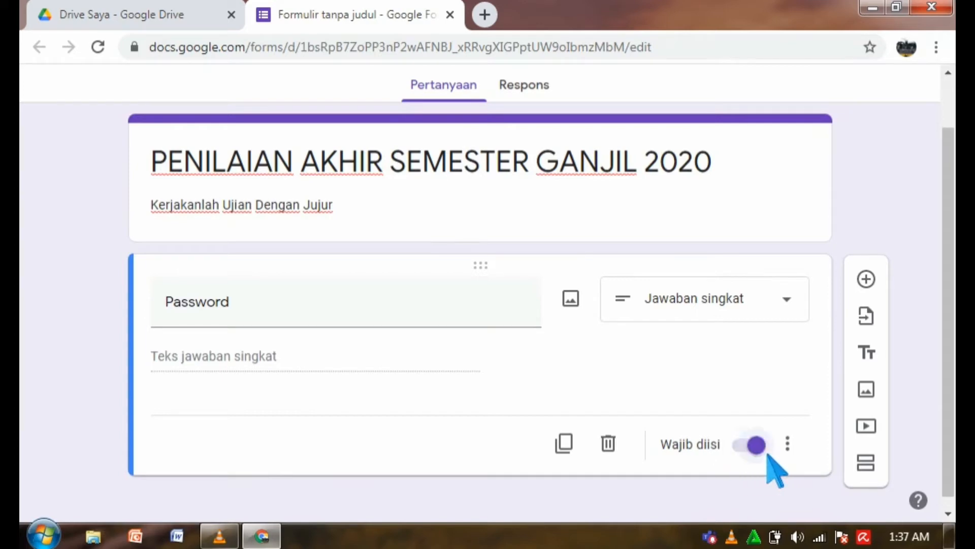
{"action": "left_click", "coordinate": [802, 451]}
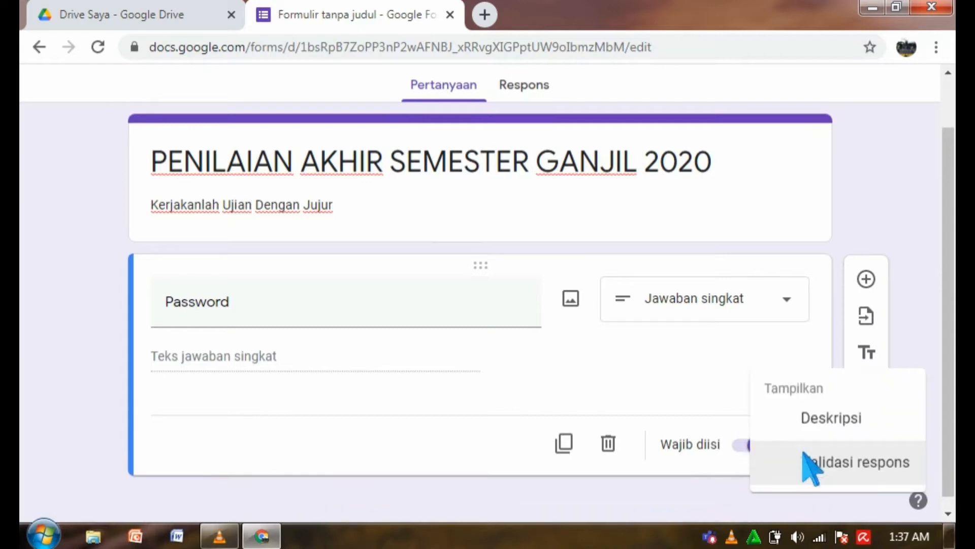
Add Password validation: Teks > Berisi 'CORONA', error message 'Password anda salah'.
{"action": "left_click", "coordinate": [865, 470]}
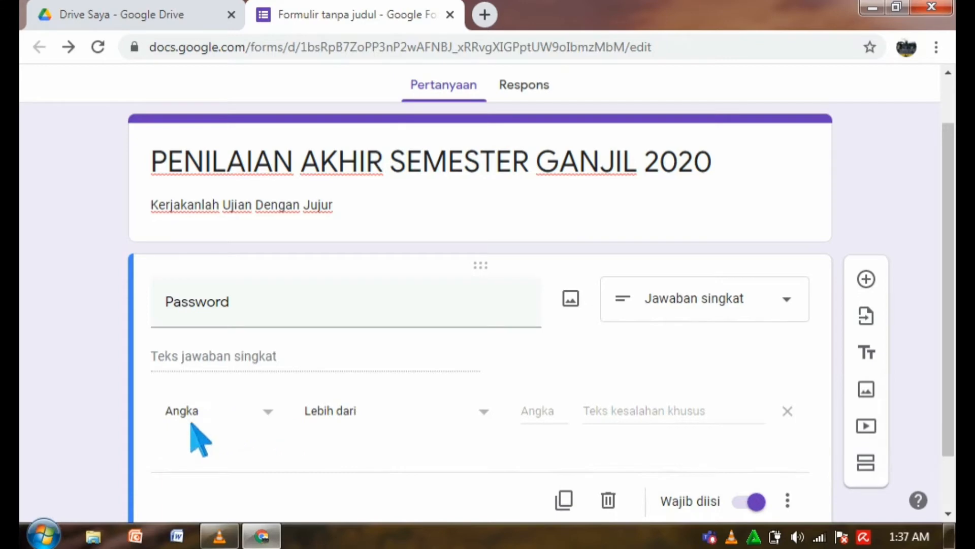
{"action": "left_click", "coordinate": [279, 420]}
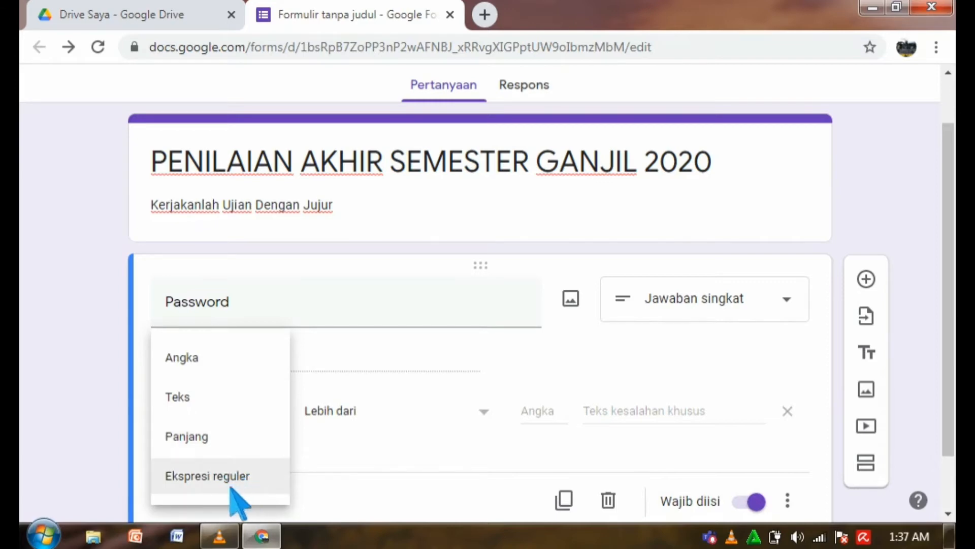
{"action": "left_click", "coordinate": [212, 404]}
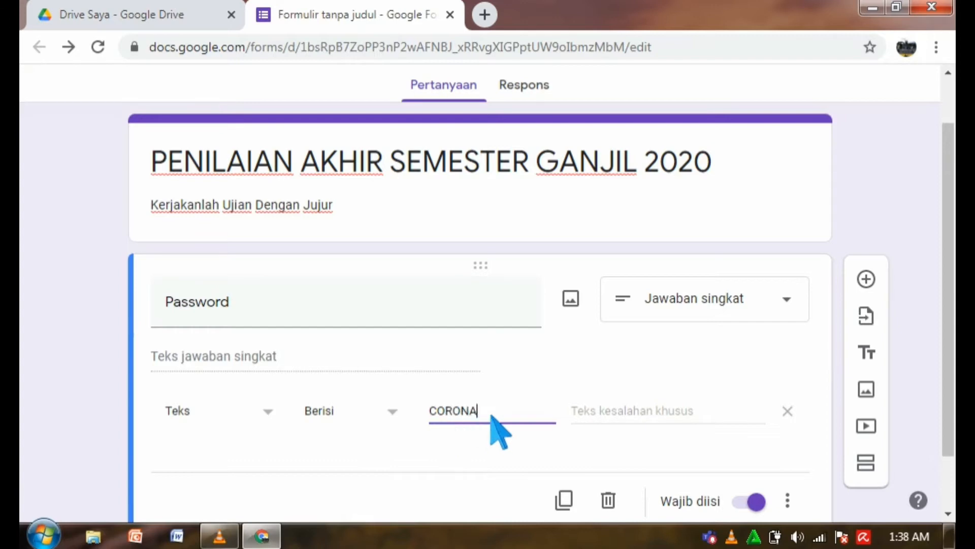
{"action": "left_click", "coordinate": [590, 420]}
{"action": "type", "text": "p"}
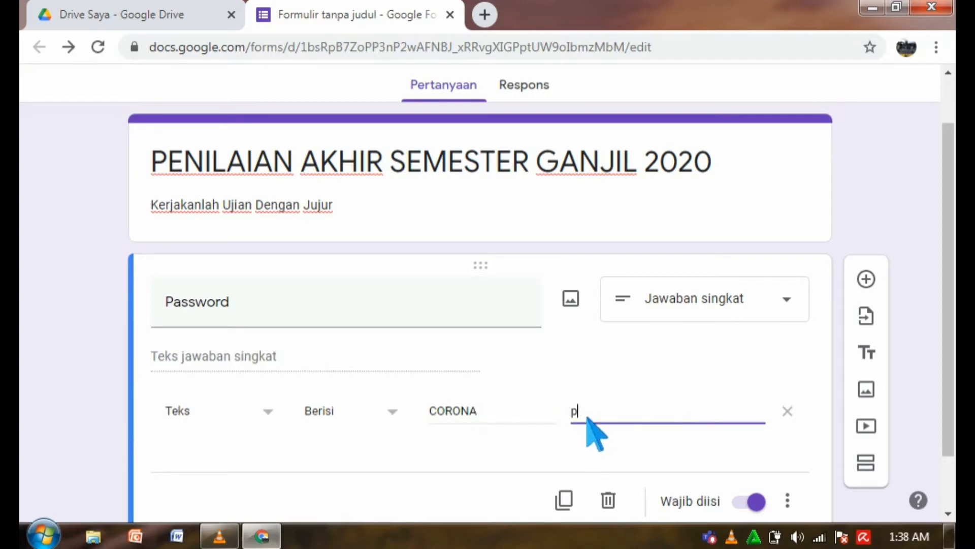
{"action": "key", "text": "BackSpace"}
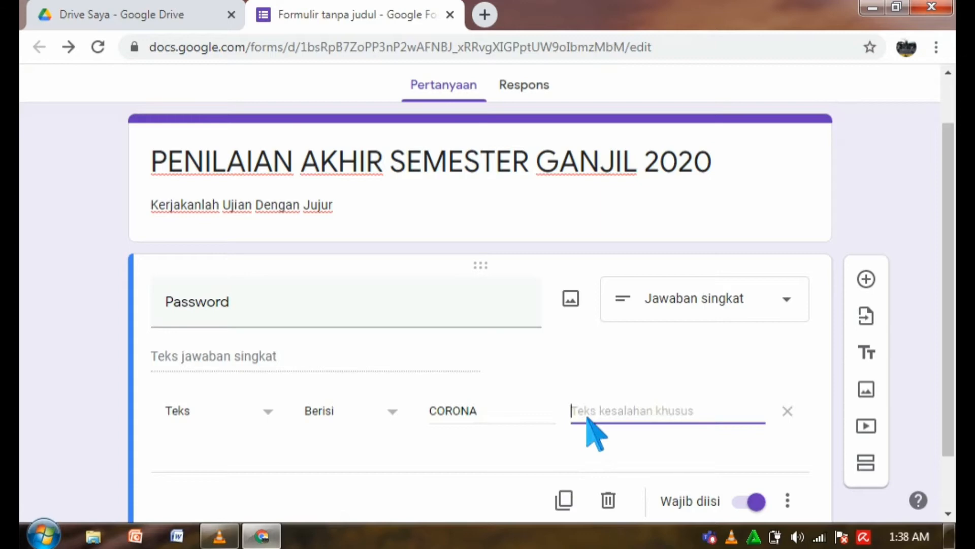
{"action": "type", "text": "Password anda salah"}
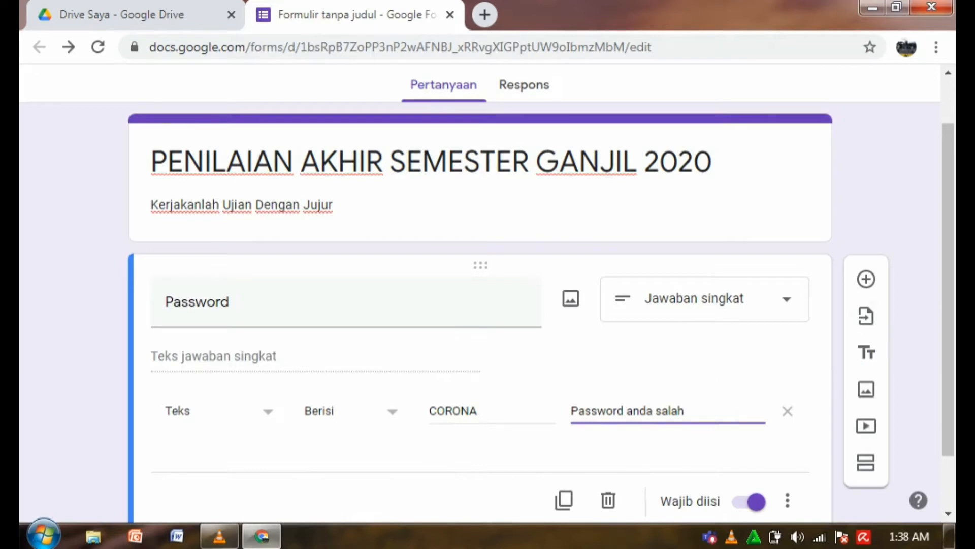
{"action": "scroll", "coordinate": [869, 356], "scroll_direction": "down", "scroll_amount": 2}
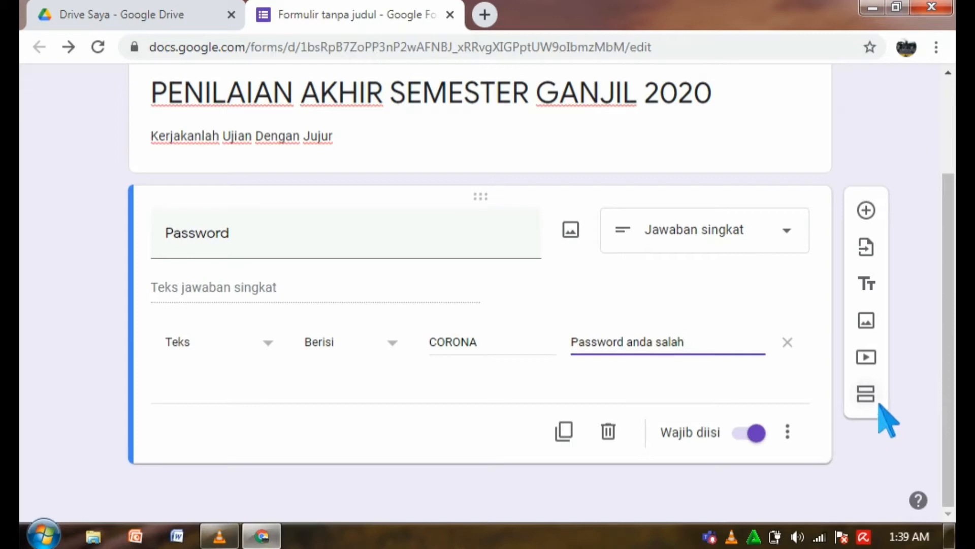
Add a new section after Password and title it 'Identitas Peserta Didik'.
{"action": "left_click", "coordinate": [881, 405]}
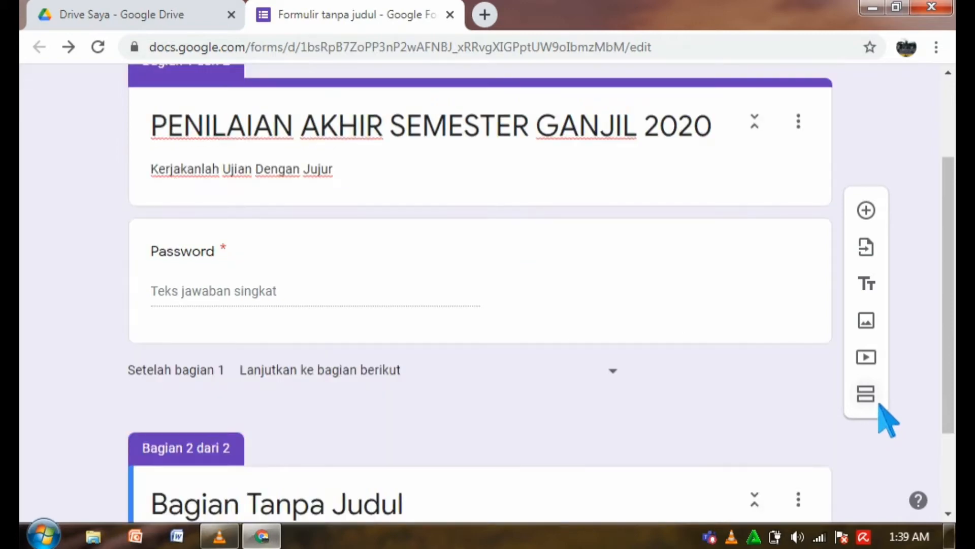
{"action": "scroll", "coordinate": [946, 402], "scroll_direction": "down", "scroll_amount": 1}
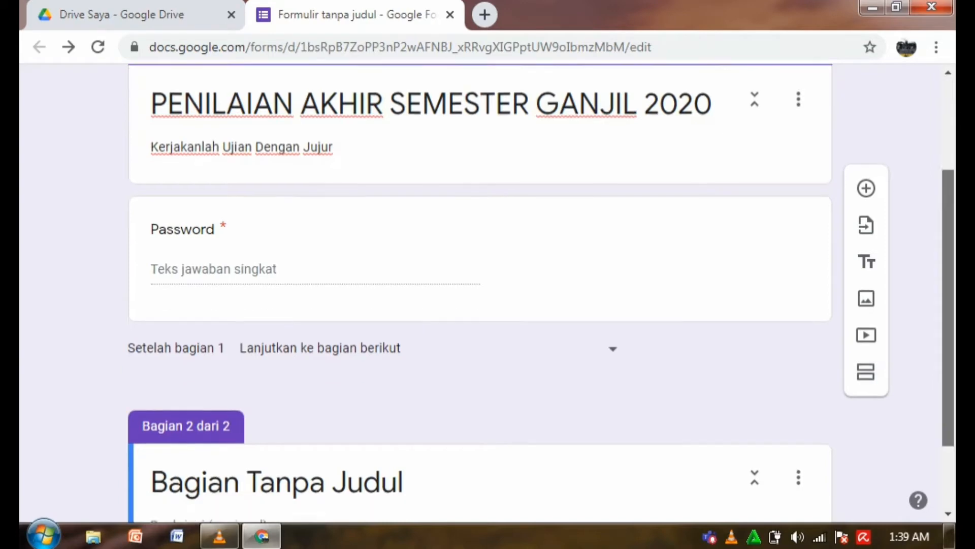
{"action": "scroll", "coordinate": [946, 401], "scroll_direction": "down", "scroll_amount": 1}
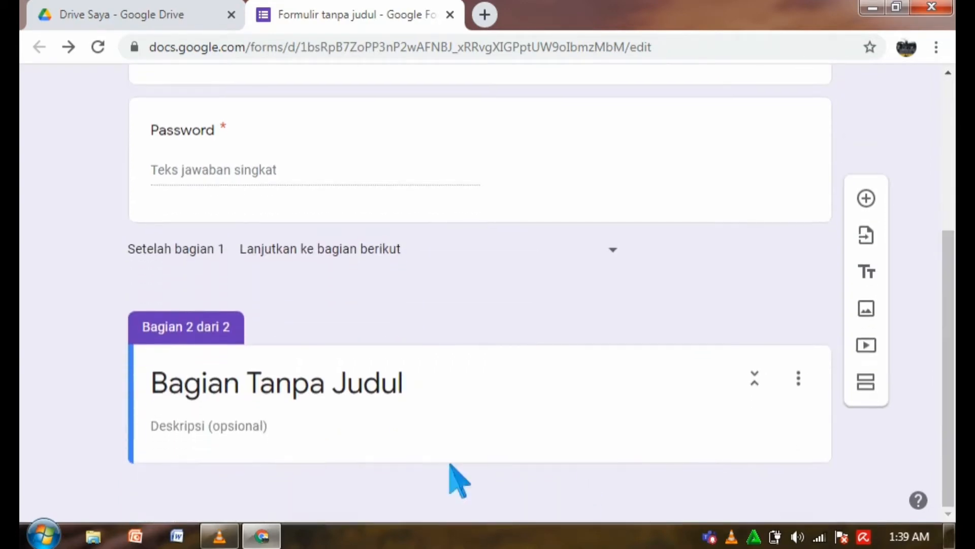
{"action": "left_click", "coordinate": [324, 391]}
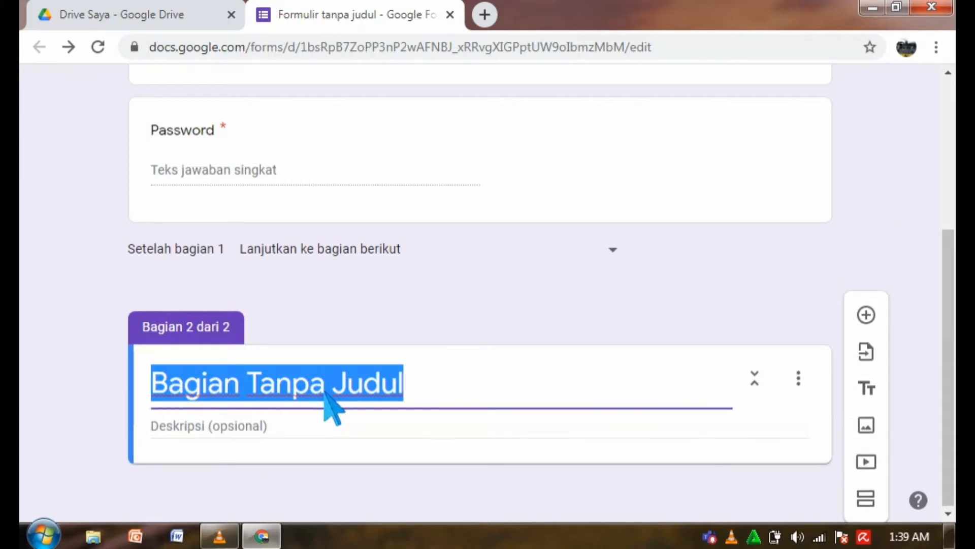
{"action": "type", "text": "I"}
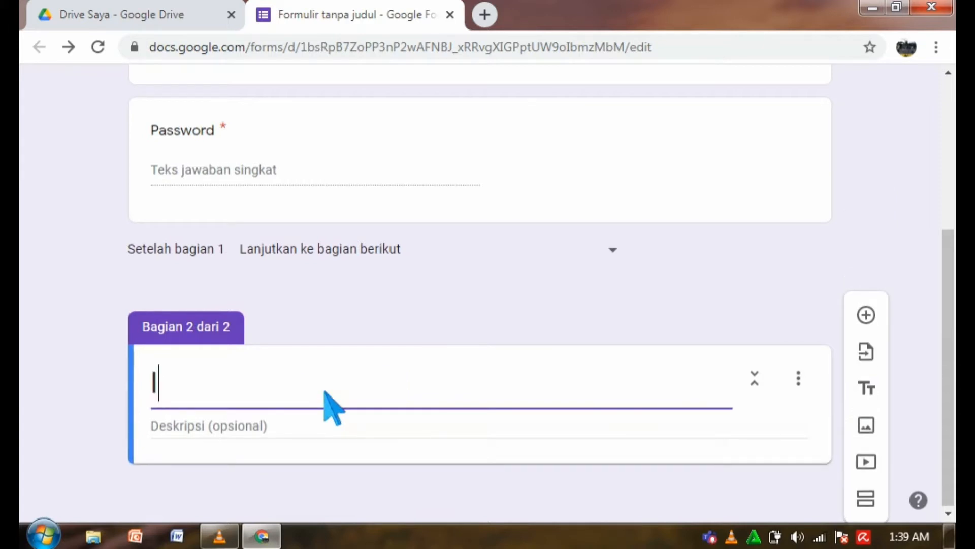
{"action": "type", "text": "dentitas Peserta Didik"}
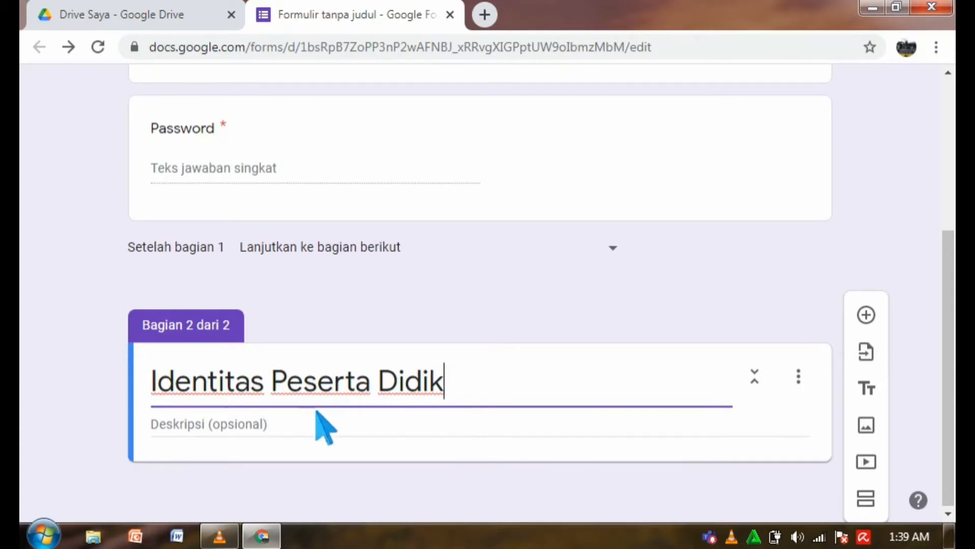
Add a required short-answer 'Nama Lengkap' question, then start a 'Kelas' question below it.
{"action": "left_click", "coordinate": [870, 317]}
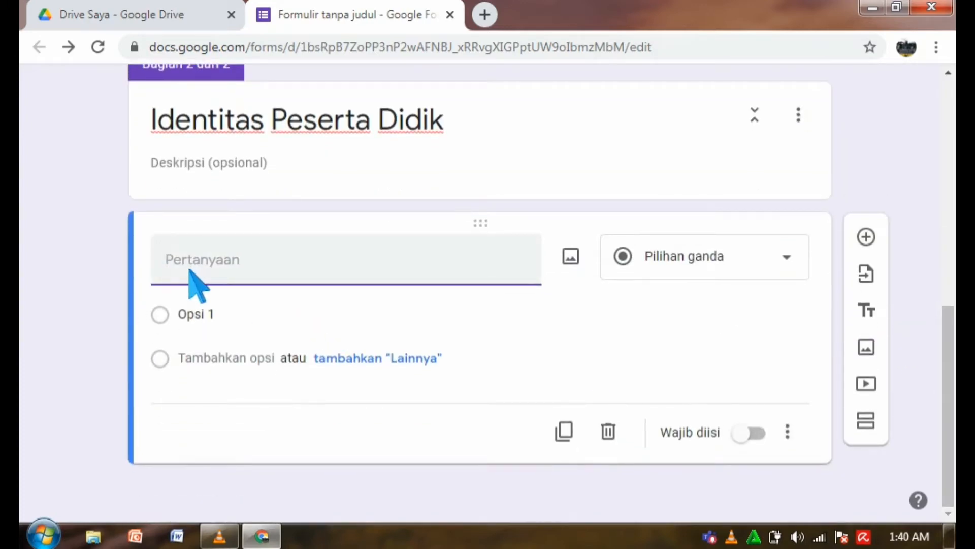
{"action": "type", "text": "Nama Lengkap"}
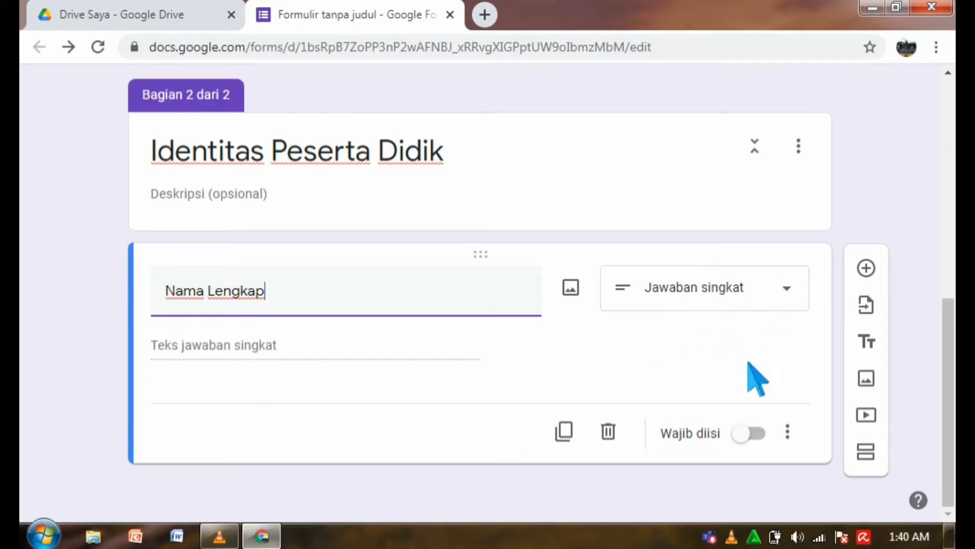
{"action": "left_click", "coordinate": [799, 295]}
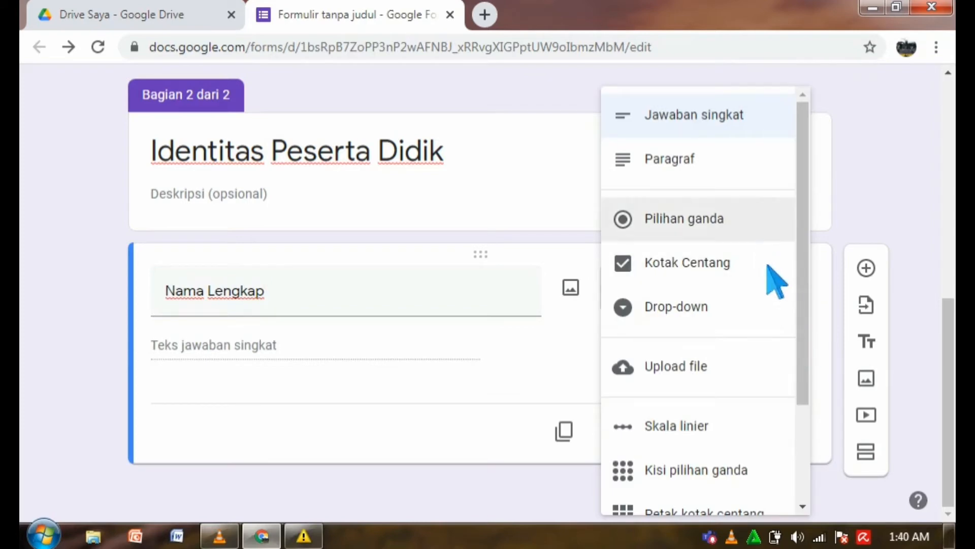
{"action": "left_click", "coordinate": [716, 127]}
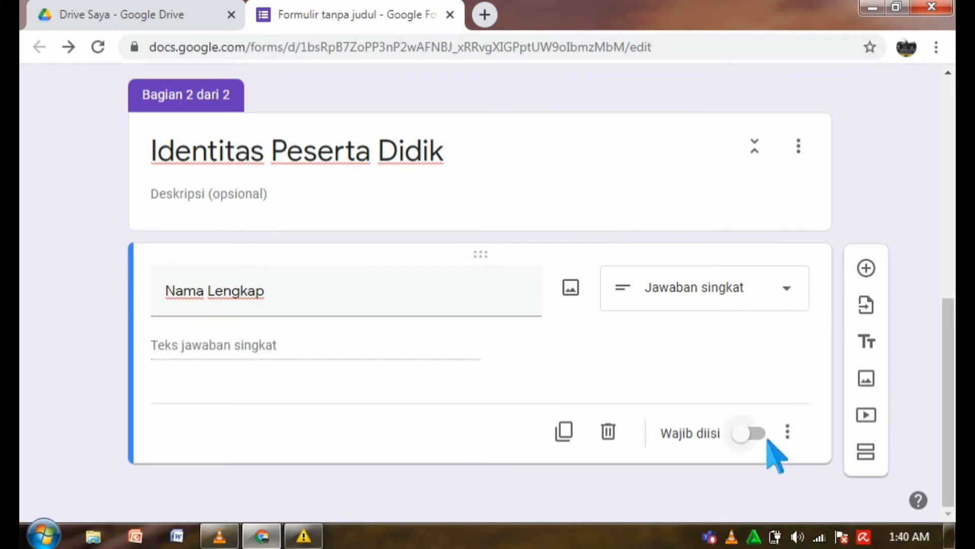
{"action": "left_click", "coordinate": [762, 434]}
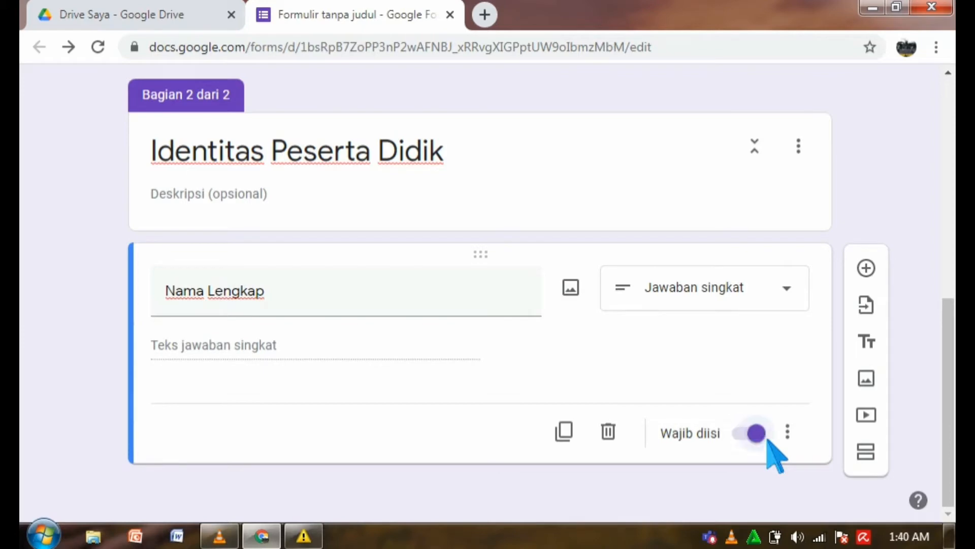
{"action": "left_click", "coordinate": [873, 269]}
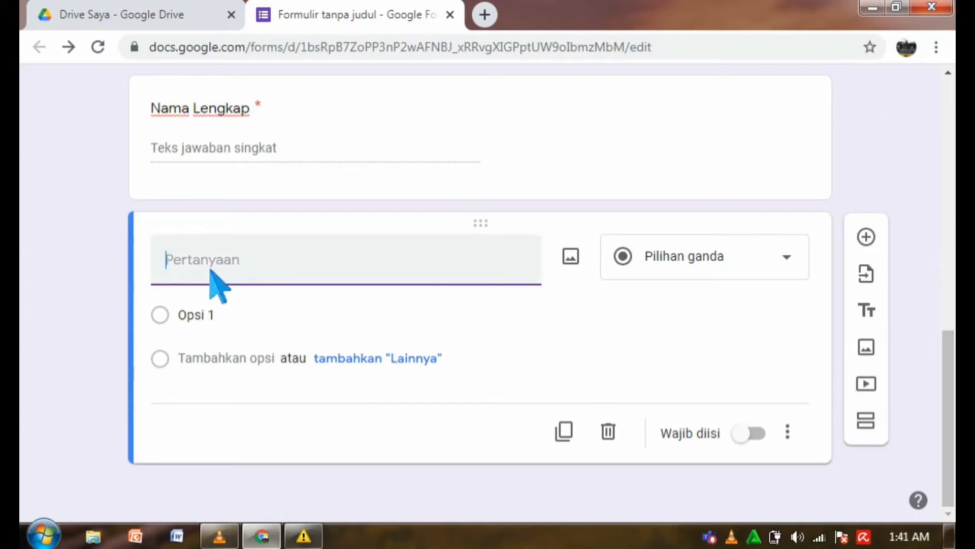
{"action": "type", "text": "Kelas"}
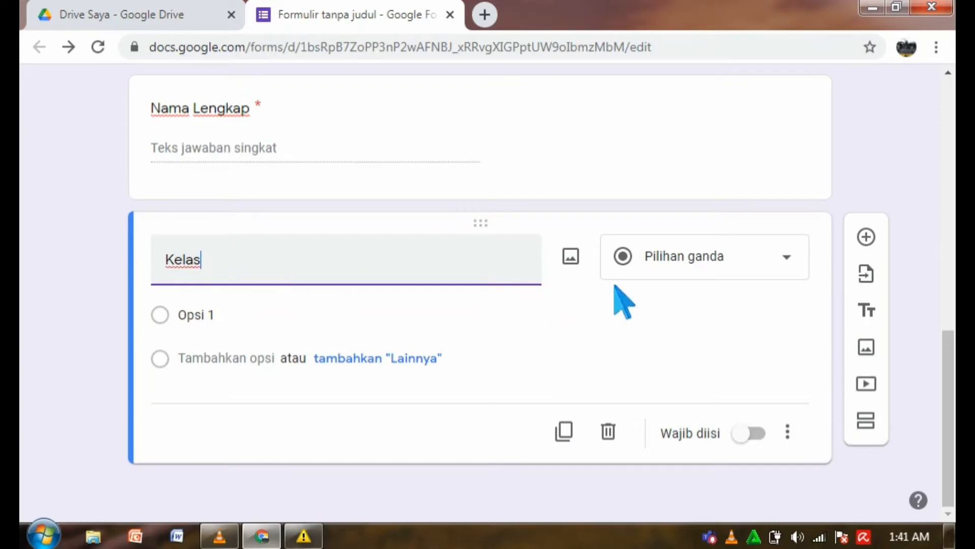
Turn 'Kelas' into a required drop-down with options VII.1 through VII.6.
{"action": "left_click", "coordinate": [799, 274]}
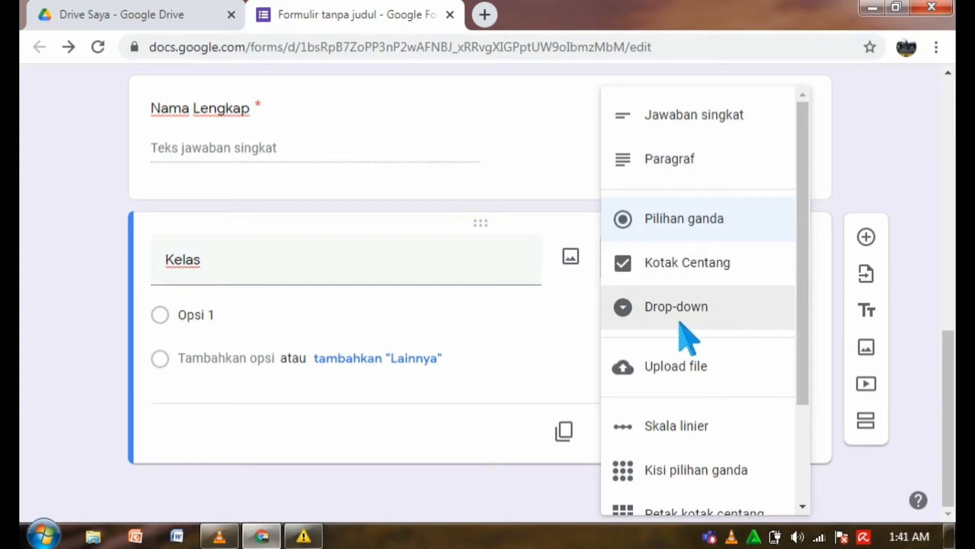
{"action": "left_click", "coordinate": [714, 333]}
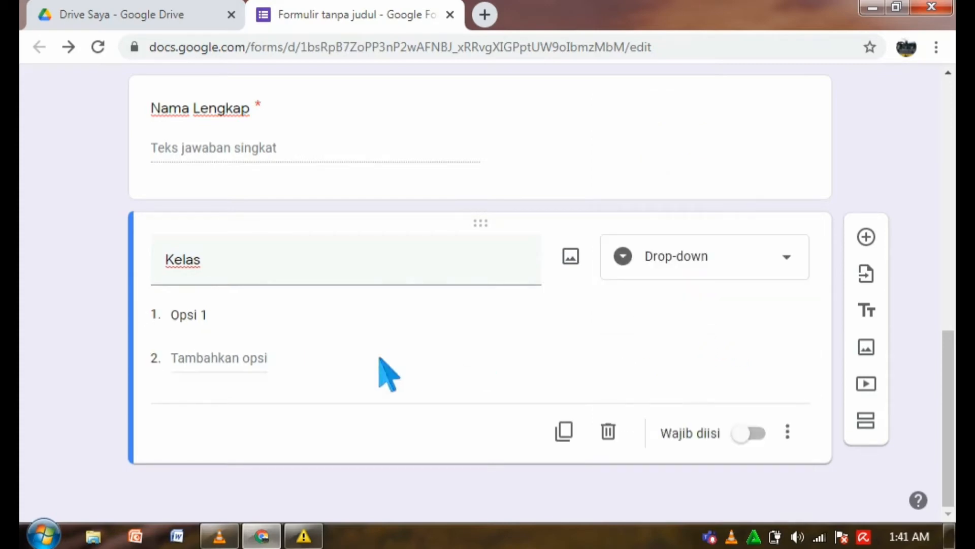
{"action": "left_click", "coordinate": [224, 319]}
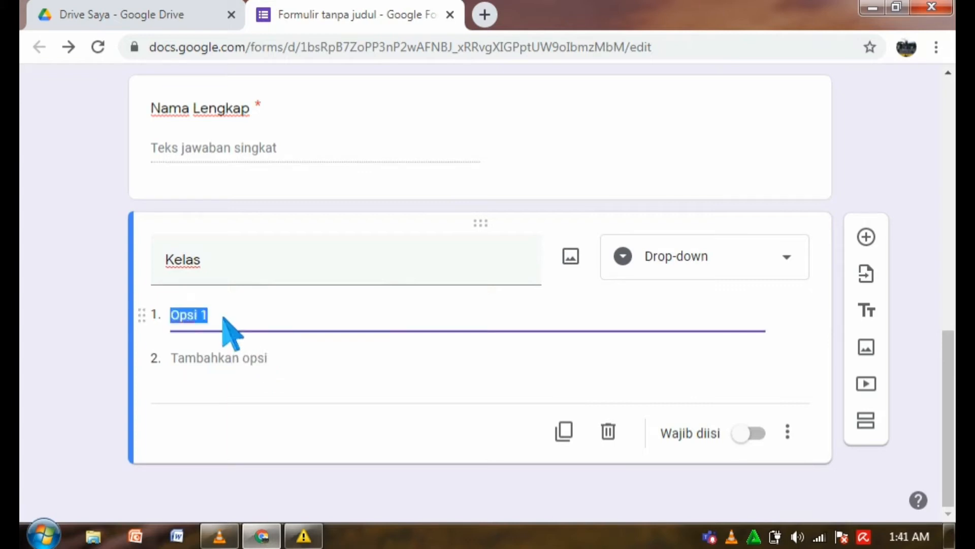
{"action": "type", "text": "VII.1"}
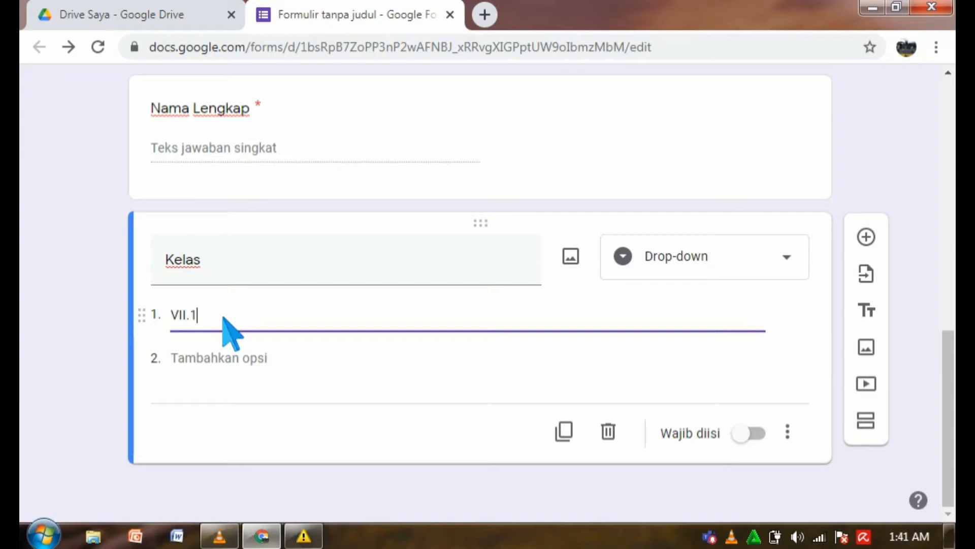
{"action": "key", "text": "Return"}
{"action": "type", "text": "VII.2"}
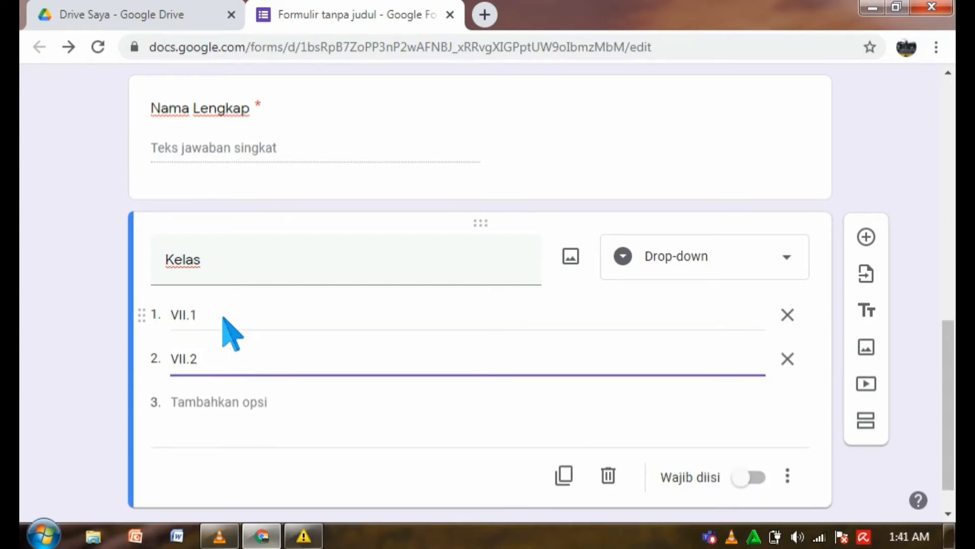
{"action": "key", "text": "Return"}
{"action": "type", "text": "VII.3"}
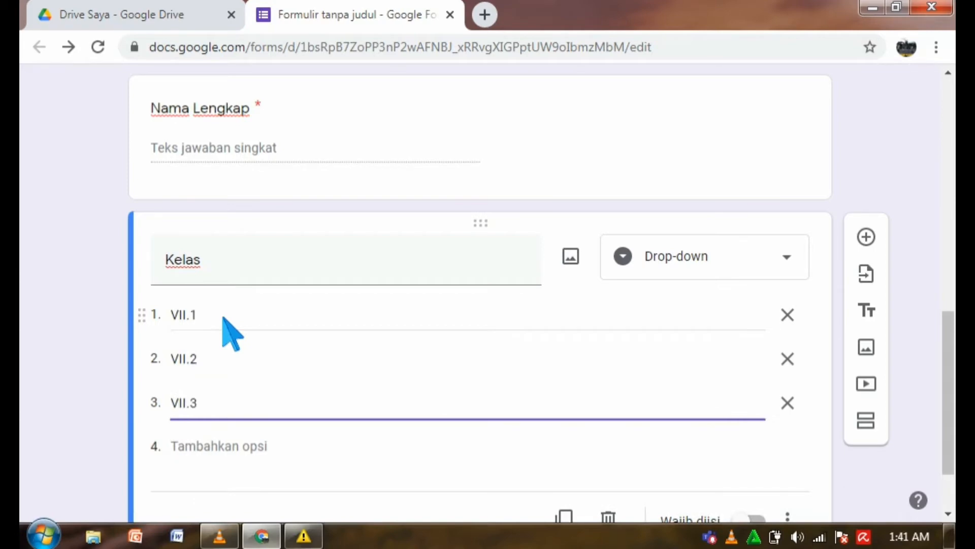
{"action": "key", "text": "Return"}
{"action": "type", "text": "VII.6"}
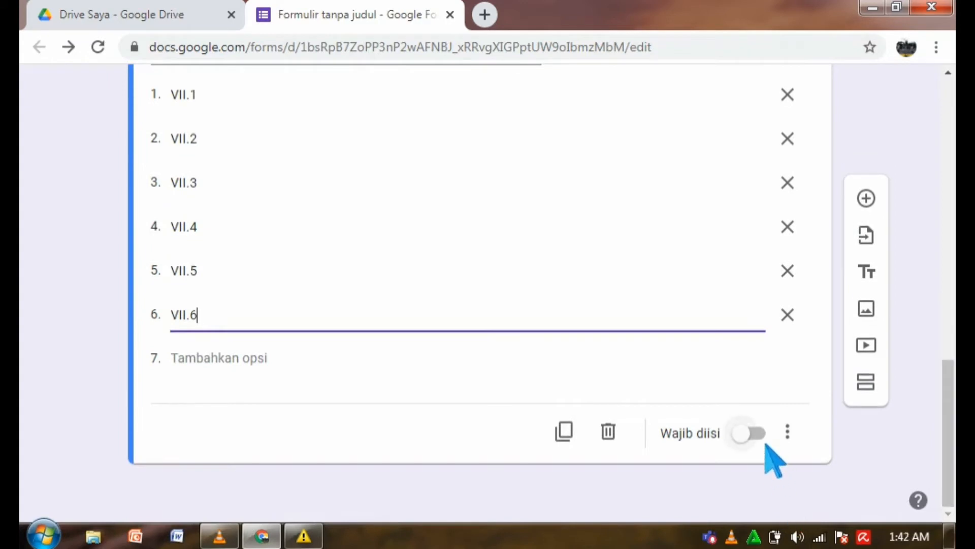
{"action": "left_click", "coordinate": [755, 433]}
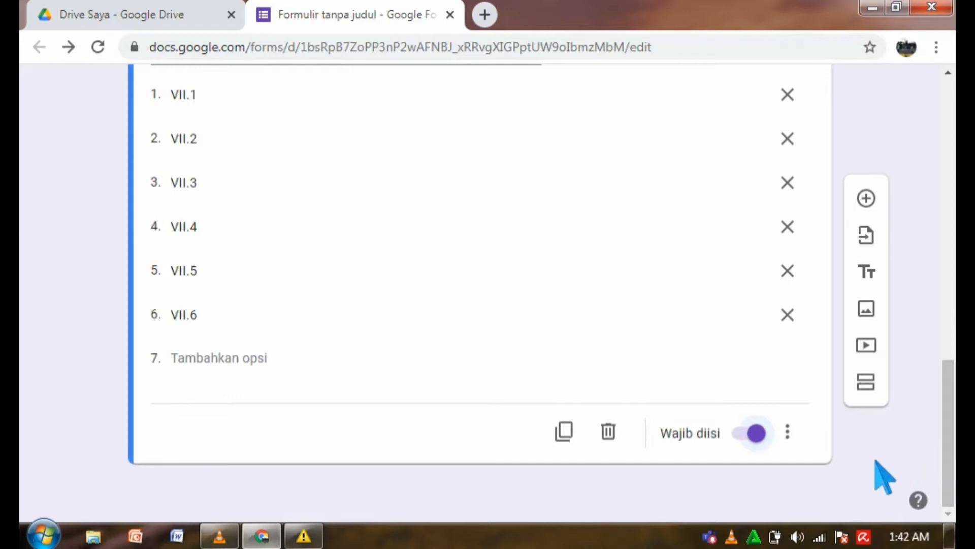
Add a third section titled 'PAS Bahasa Inggris Kelas VII'.
{"action": "left_click", "coordinate": [879, 395]}
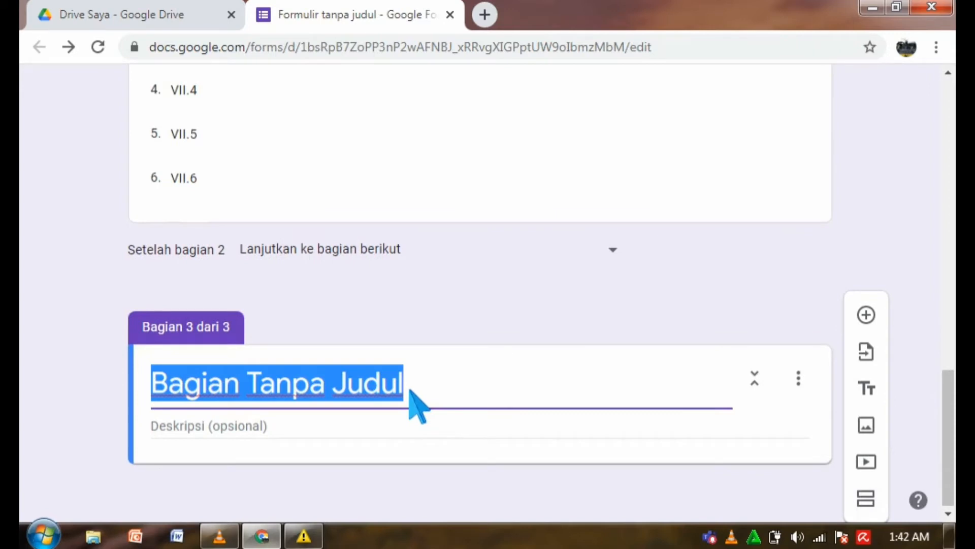
{"action": "type", "text": "pa"}
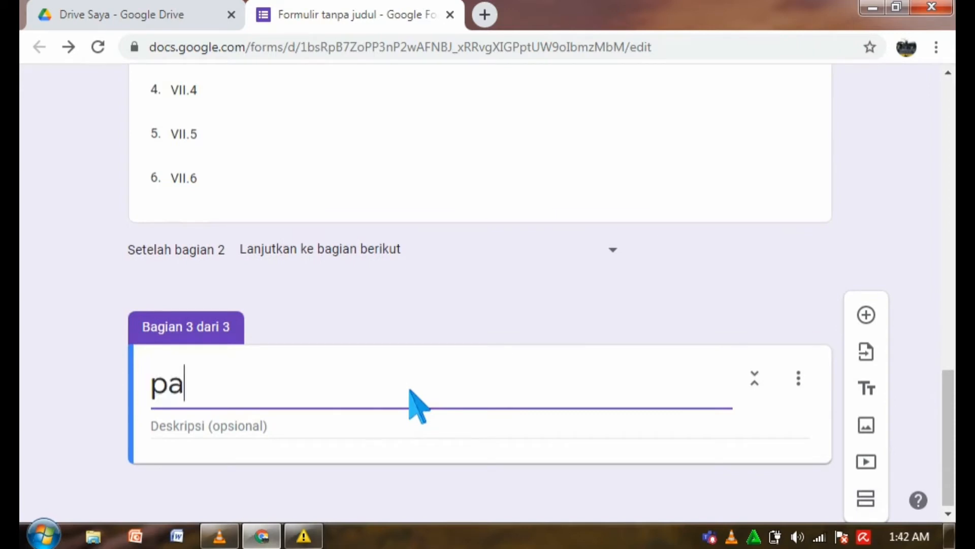
{"action": "key", "text": "BackSpace"}
{"action": "key", "text": "BackSpace"}
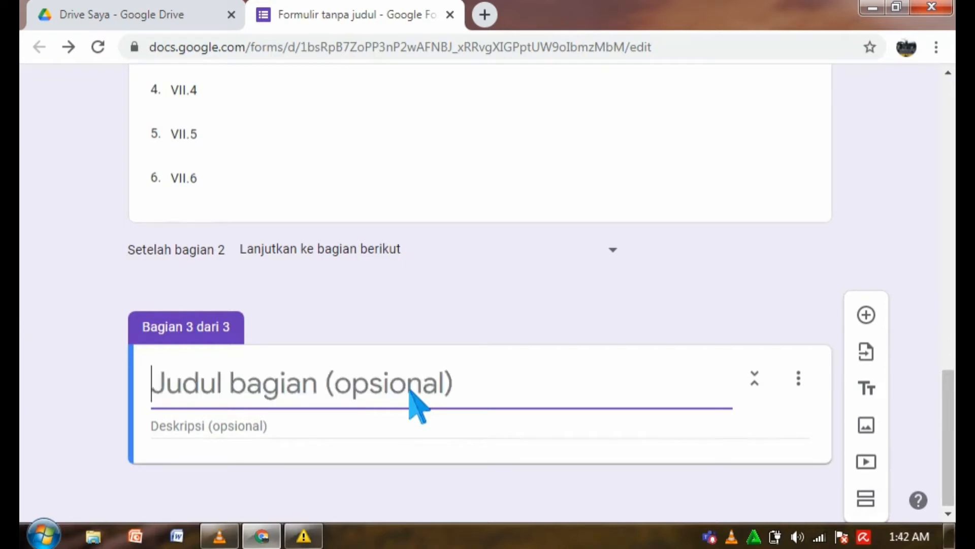
{"action": "type", "text": "PAS"}
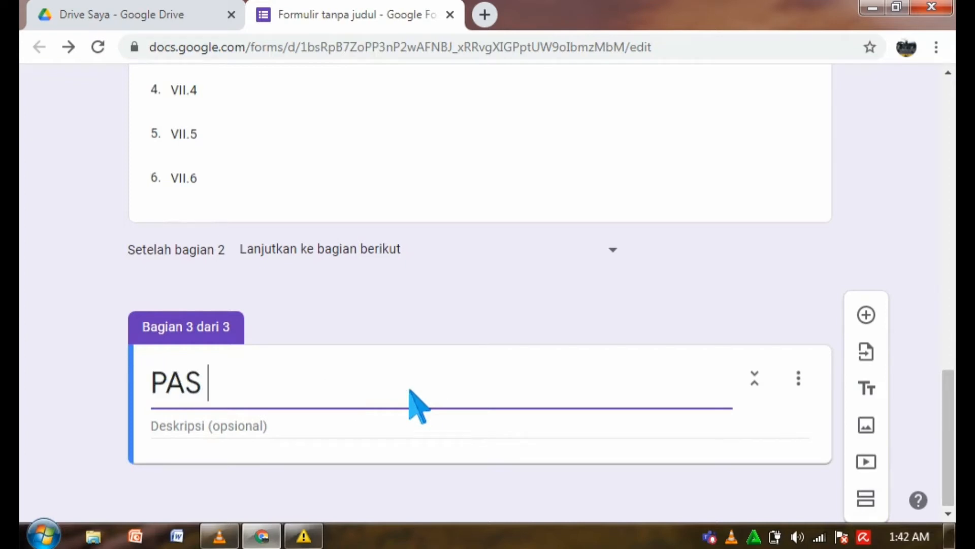
{"action": "type", "text": " Bahasa"}
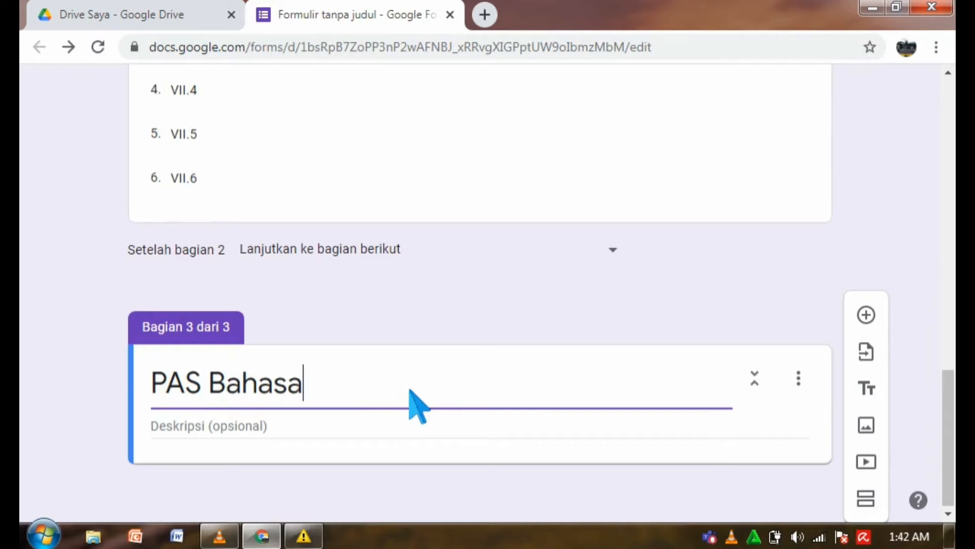
{"action": "type", "text": " Inggris "}
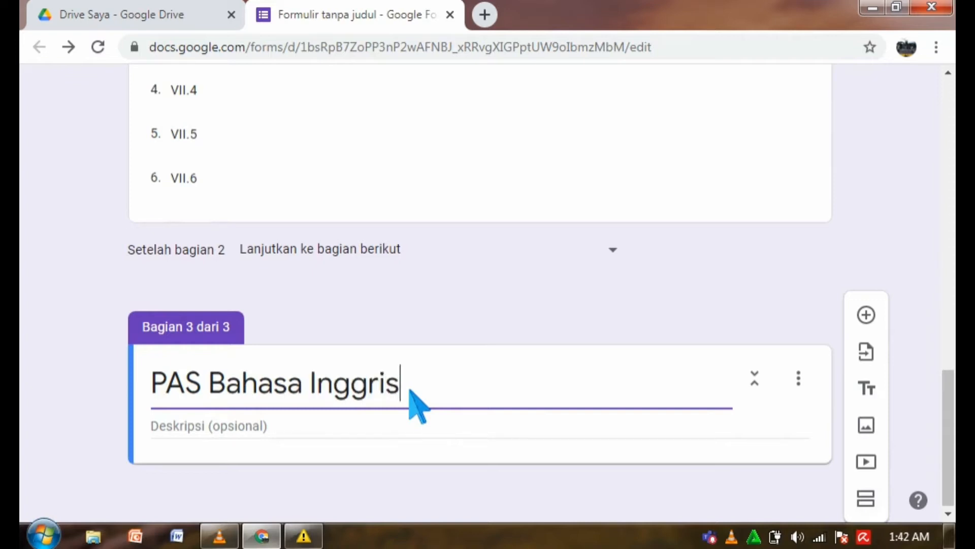
{"action": "type", "text": "Kelas VII"}
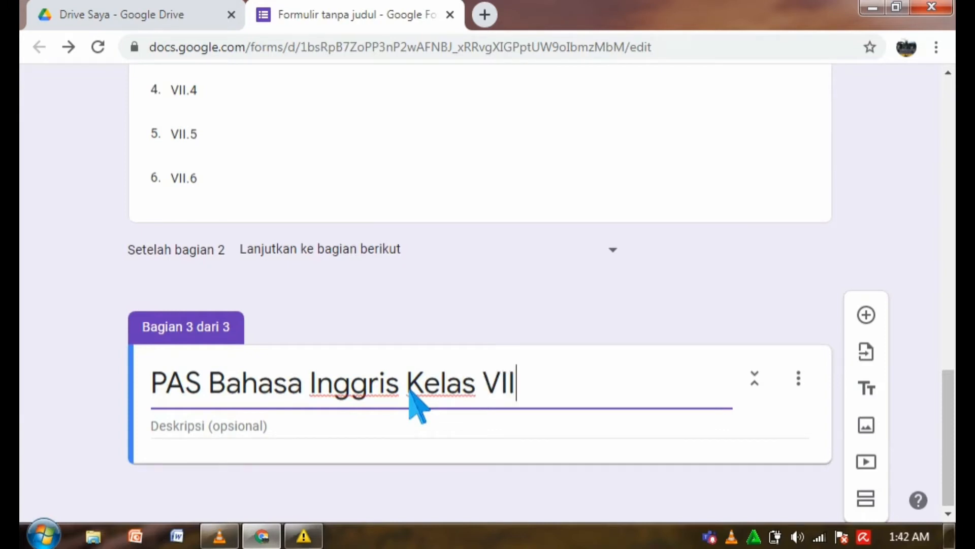
{"action": "key", "text": "ctrl+a"}
{"action": "left_click", "coordinate": [704, 409]}
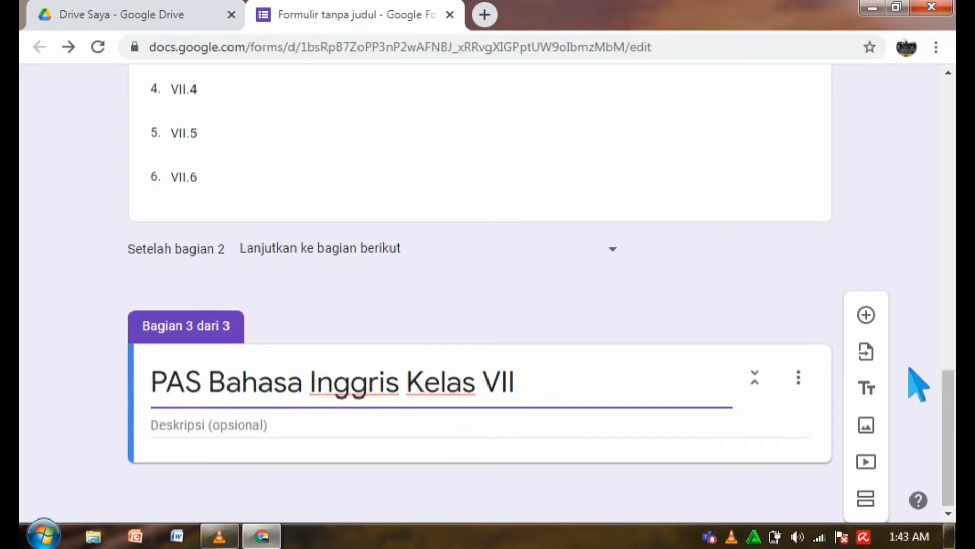
Add the question 'The correct greeting based on the picture is . . .' and open its image window.
{"action": "left_click", "coordinate": [881, 325]}
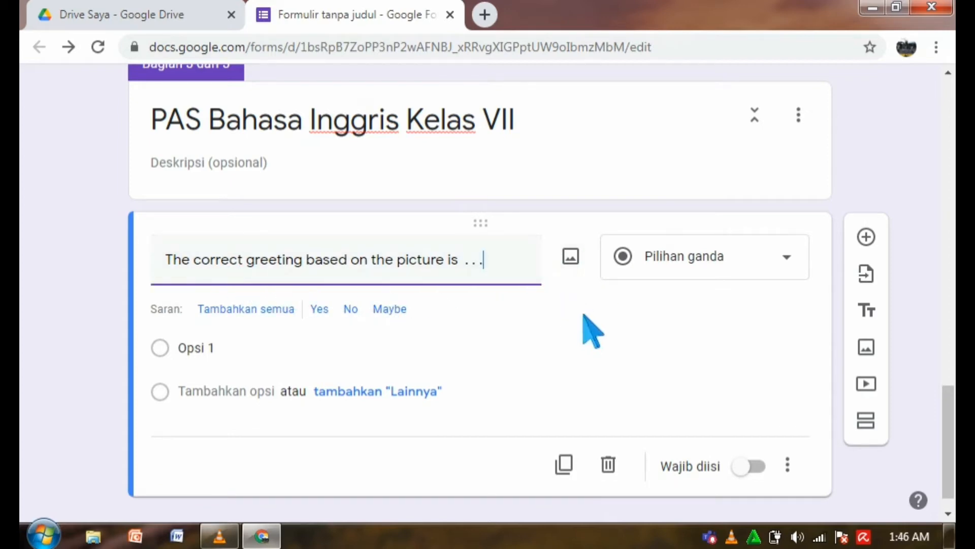
{"action": "left_click", "coordinate": [582, 262]}
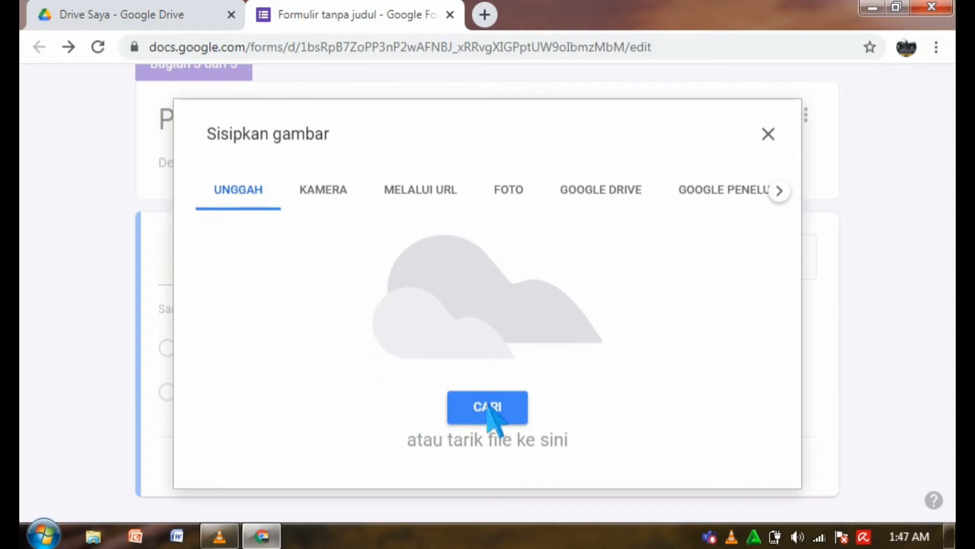
Upload image37 from the Downloads folder into the greeting question.
{"action": "left_click", "coordinate": [503, 414]}
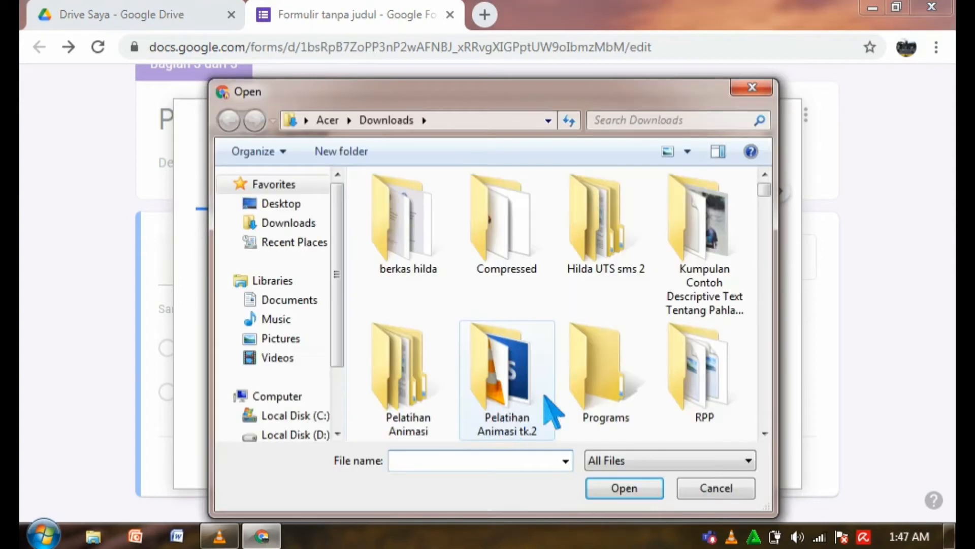
{"action": "left_click_drag", "start_coordinate": [775, 192], "coordinate": [777, 386]}
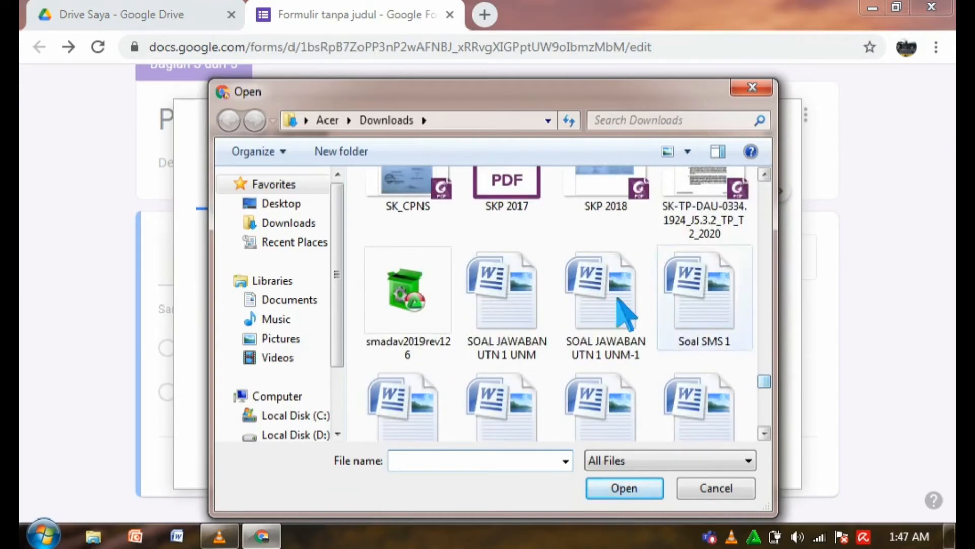
{"action": "left_click", "coordinate": [321, 227]}
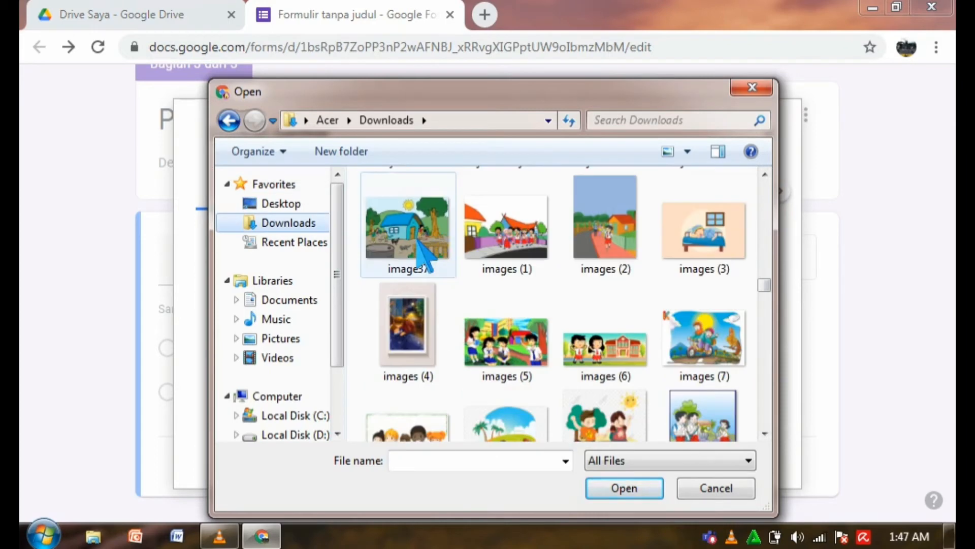
{"action": "left_click", "coordinate": [423, 252]}
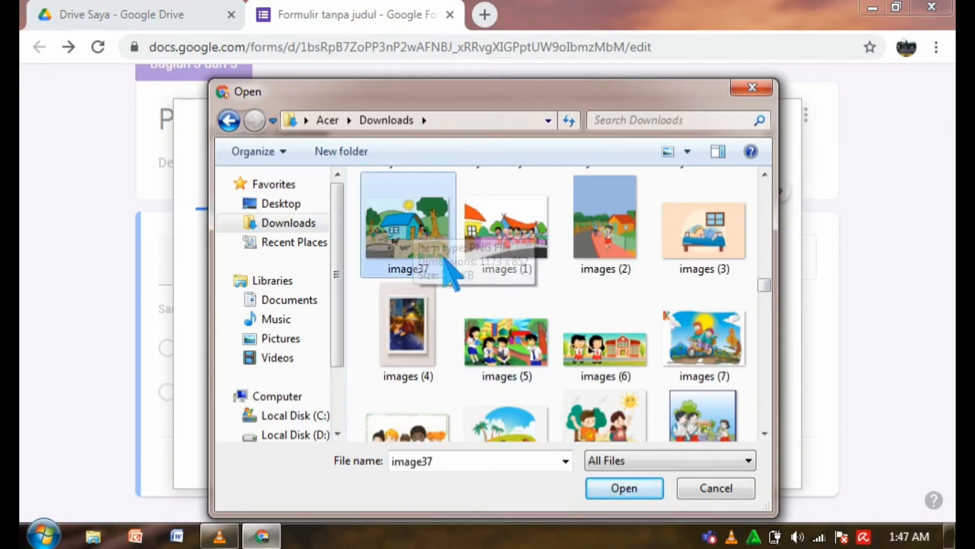
{"action": "left_click", "coordinate": [630, 496]}
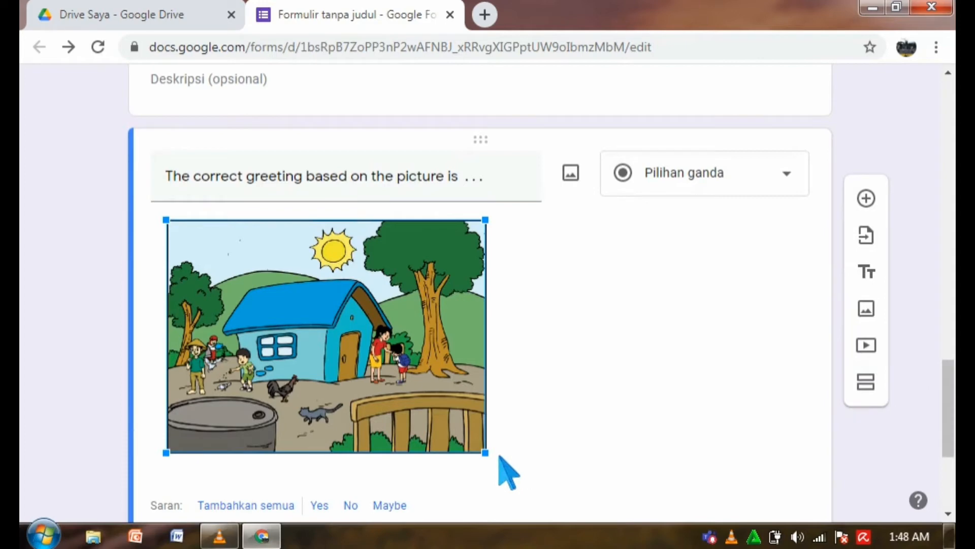
Shrink the inserted village picture to a smaller size.
{"action": "left_click_drag", "start_coordinate": [485, 452], "coordinate": [401, 368]}
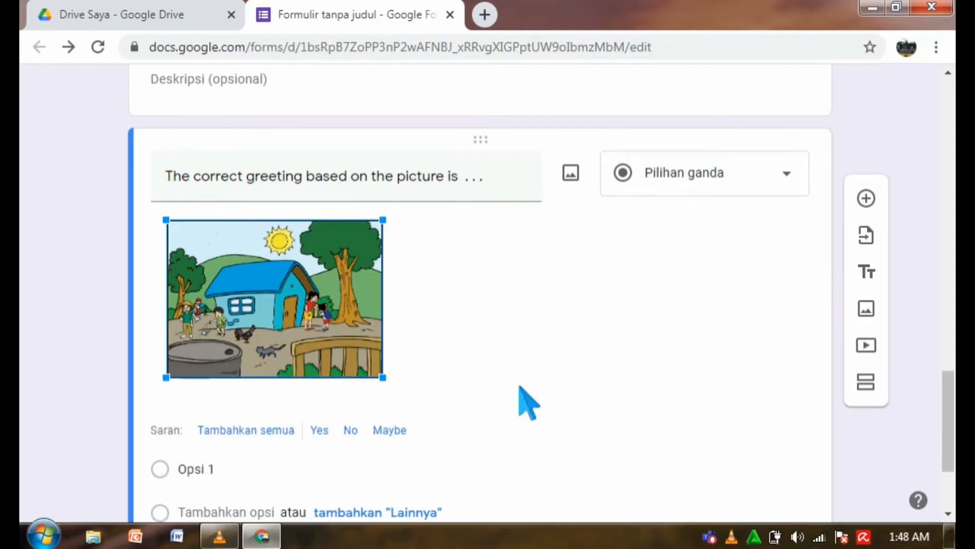
{"action": "scroll", "coordinate": [948, 406], "scroll_direction": "down", "scroll_amount": 1}
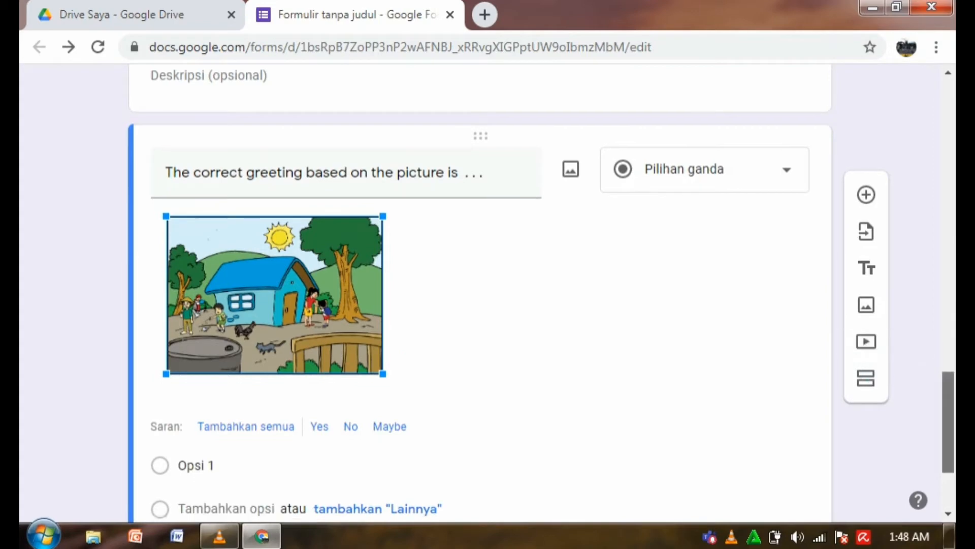
{"action": "left_click_drag", "start_coordinate": [948, 407], "coordinate": [948, 410]}
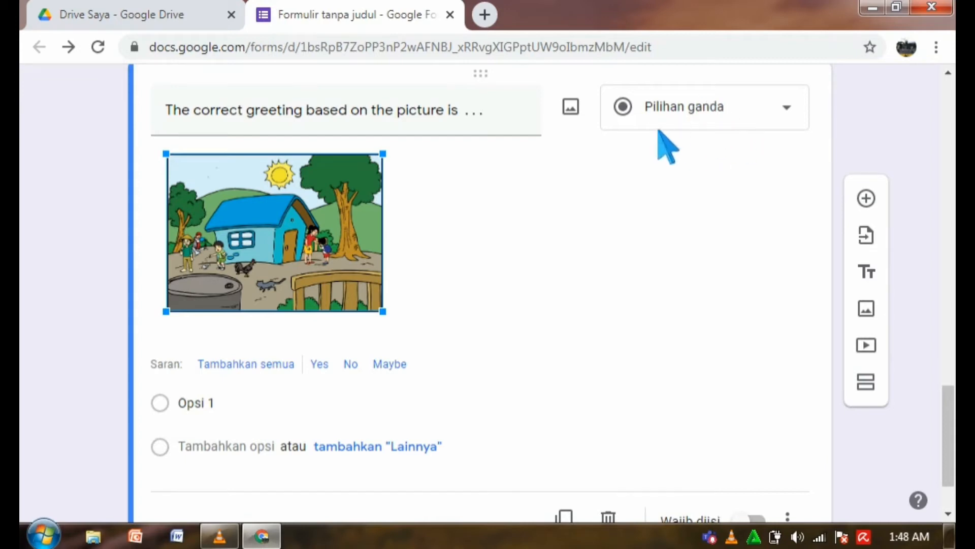
Give options Good night/afternoon/morning/evening, make it required, shuffle options, and add the 08.00 pm question.
{"action": "left_click", "coordinate": [206, 405]}
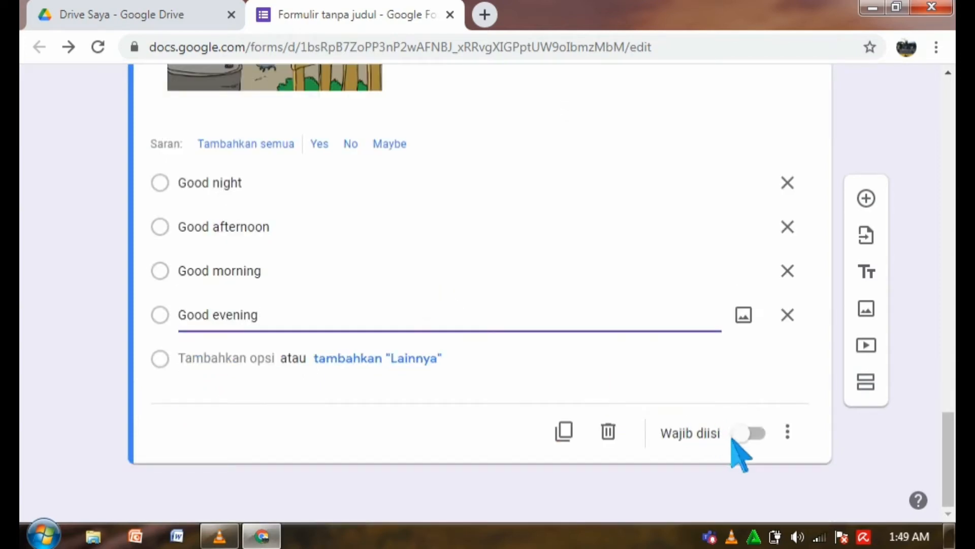
{"action": "left_click", "coordinate": [769, 441]}
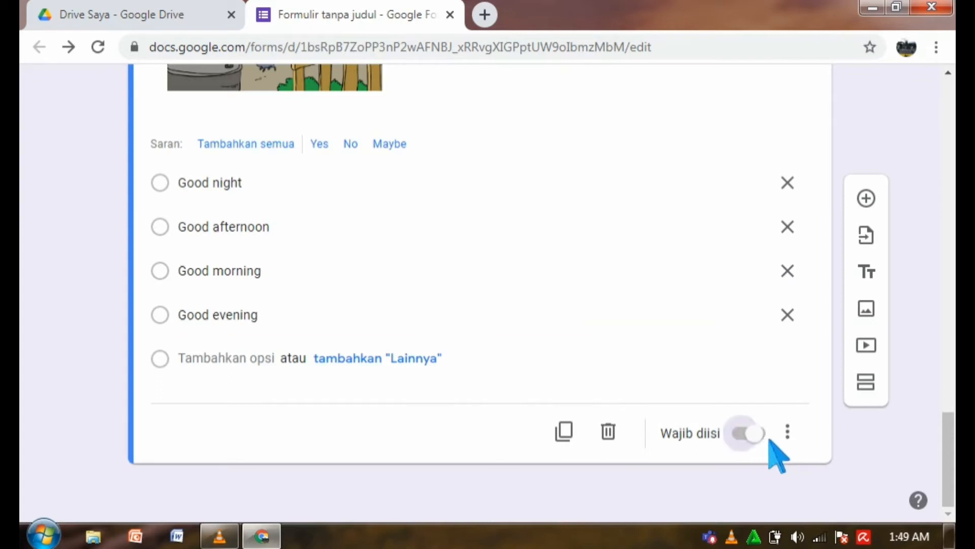
{"action": "left_click", "coordinate": [795, 436]}
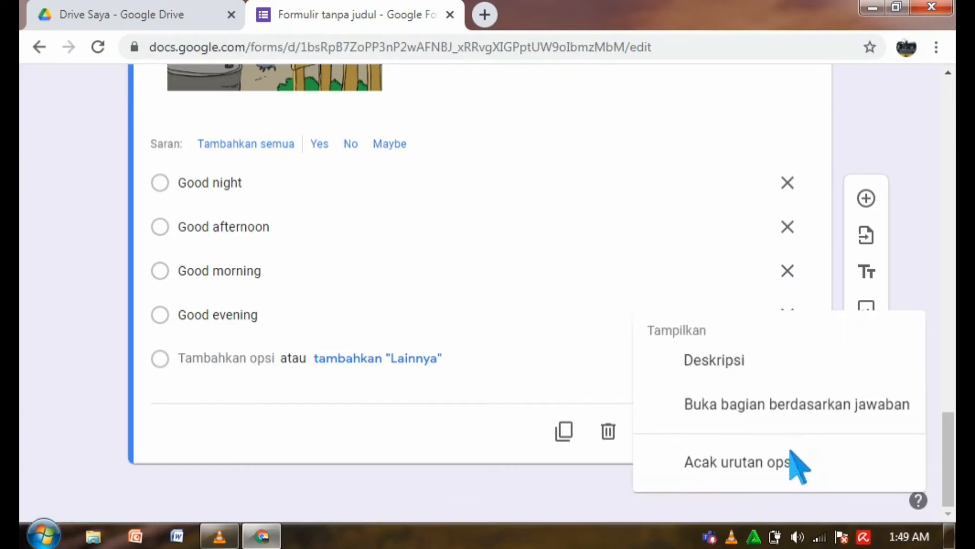
{"action": "left_click", "coordinate": [745, 470]}
{"action": "scroll", "coordinate": [894, 221], "scroll_direction": "up", "scroll_amount": 2}
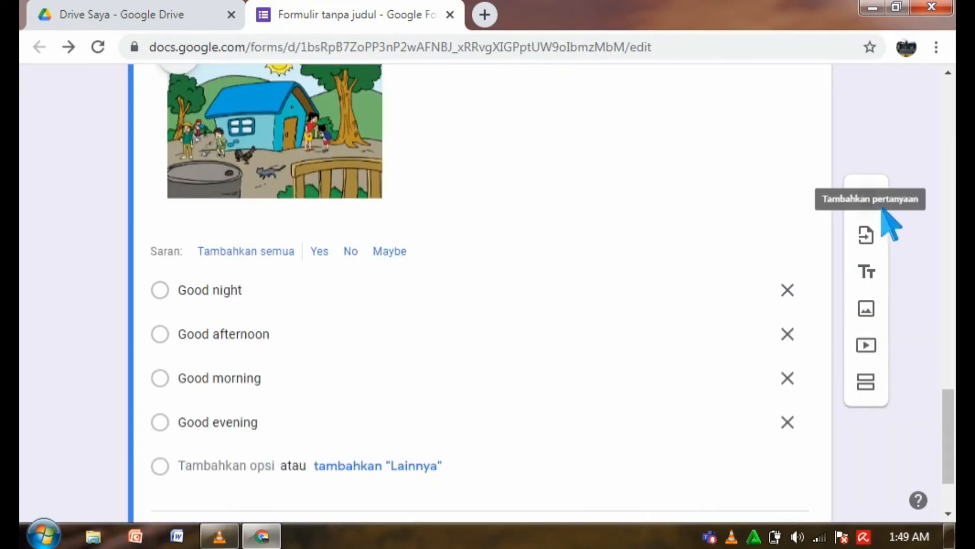
{"action": "left_click", "coordinate": [883, 210]}
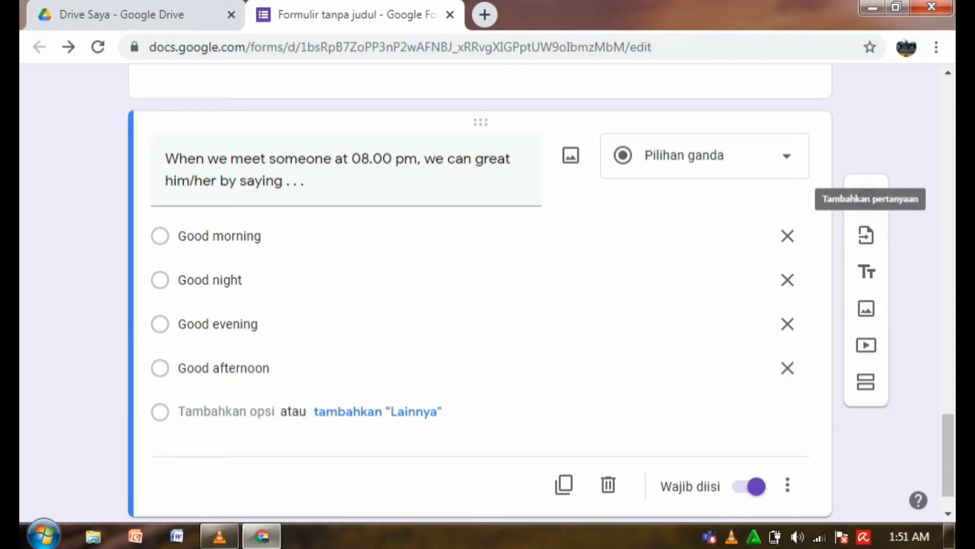
In Setelan's Umum tab, tick Batasi ke 1 tanggapan.
{"action": "scroll", "coordinate": [480, 293], "scroll_direction": "up", "scroll_amount": 10}
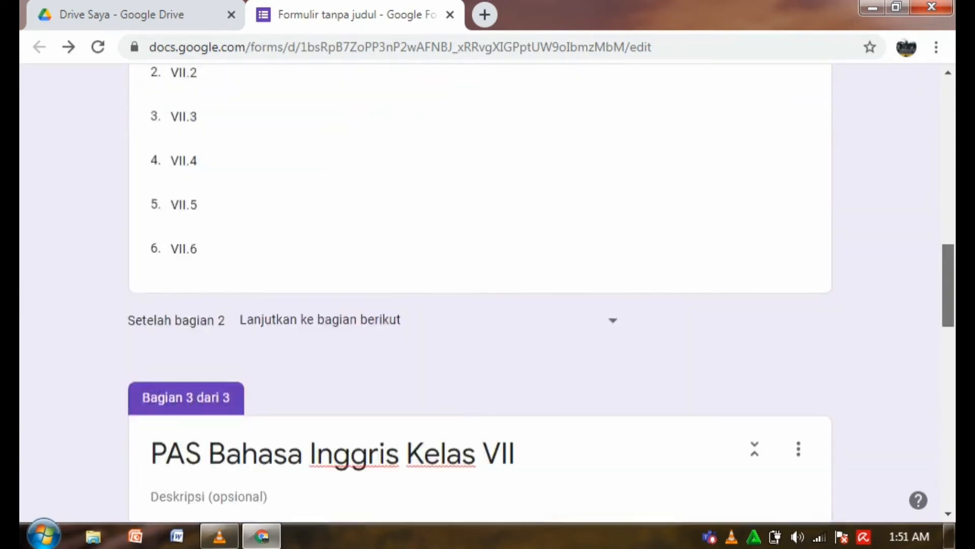
{"action": "scroll", "coordinate": [480, 293], "scroll_direction": "up", "scroll_amount": 12}
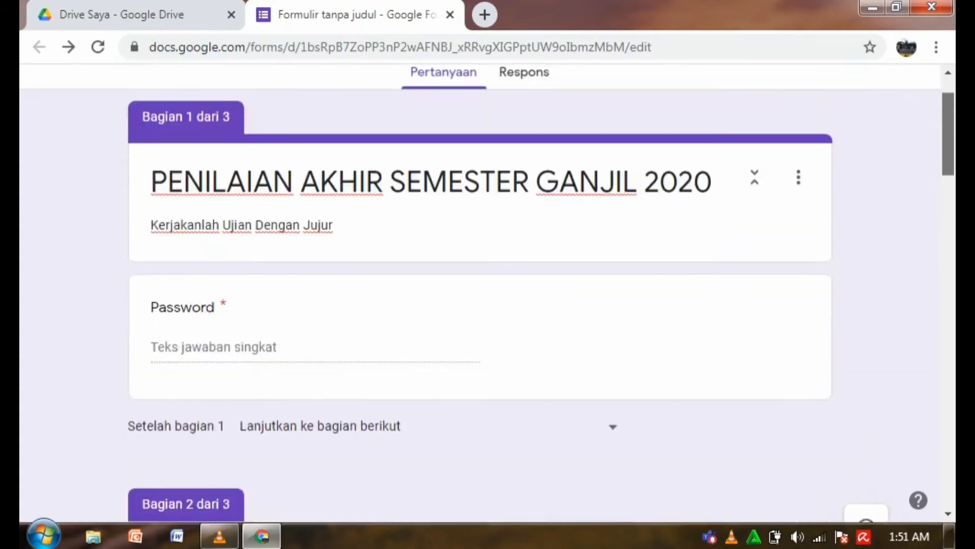
{"action": "scroll", "coordinate": [480, 293], "scroll_direction": "up", "scroll_amount": 2}
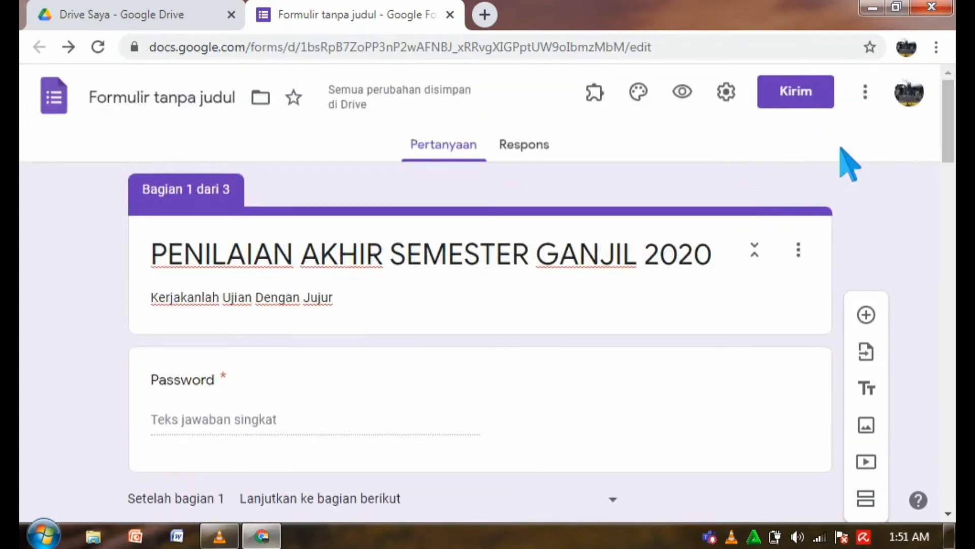
{"action": "left_click", "coordinate": [739, 100]}
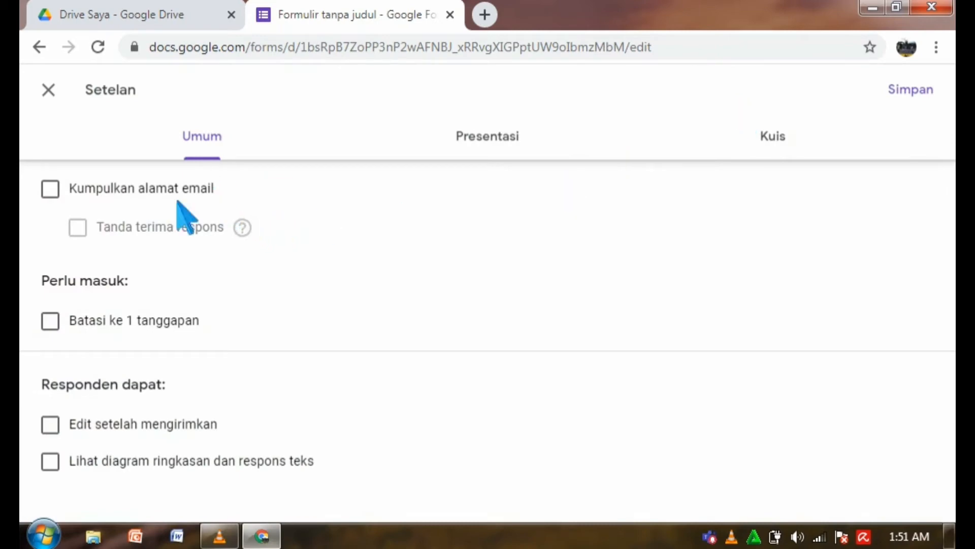
{"action": "left_click", "coordinate": [51, 321]}
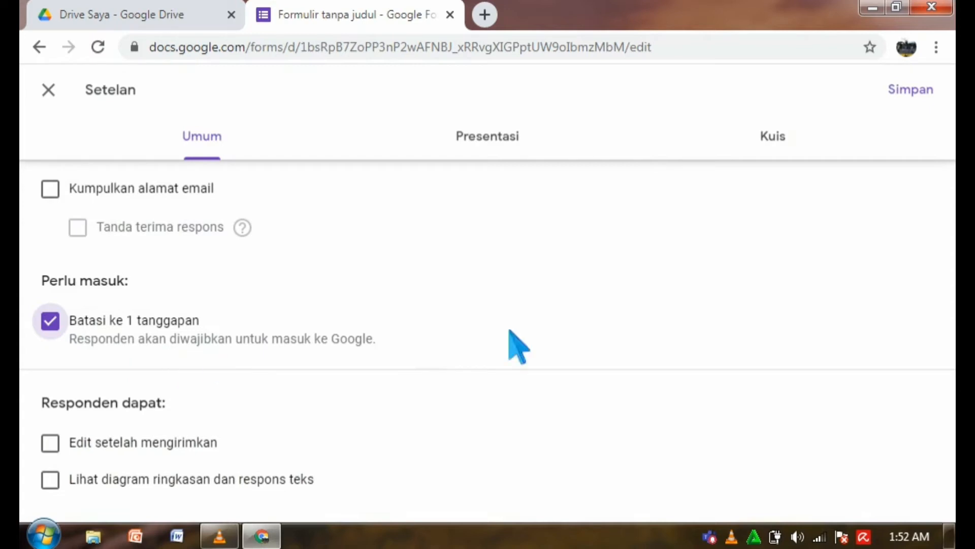
On the Presentasi tab, turn on Acak urutan pertanyaan.
{"action": "left_click", "coordinate": [498, 151]}
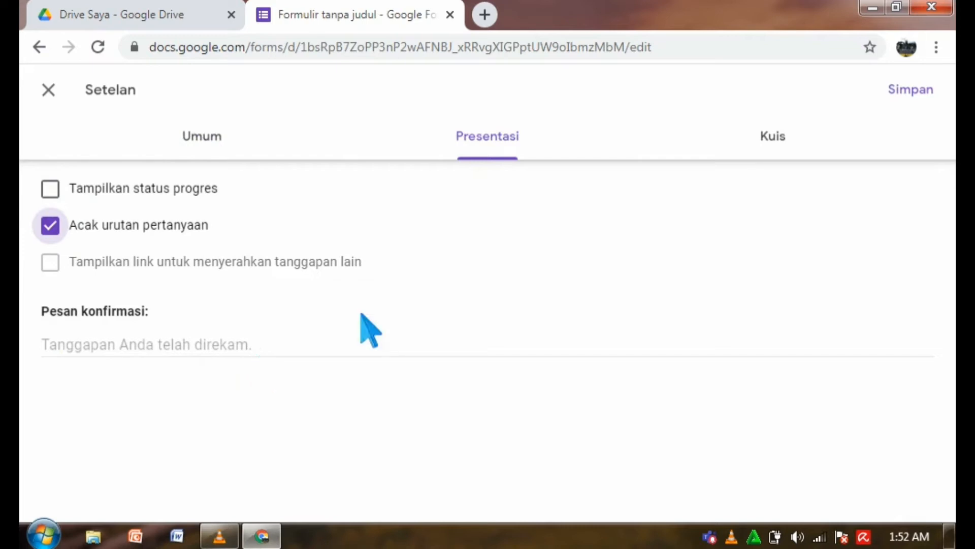
Turn on Jadikan ini sebagai kuis, release grades after manual review, hide correct answers, and save.
{"action": "left_click", "coordinate": [784, 148]}
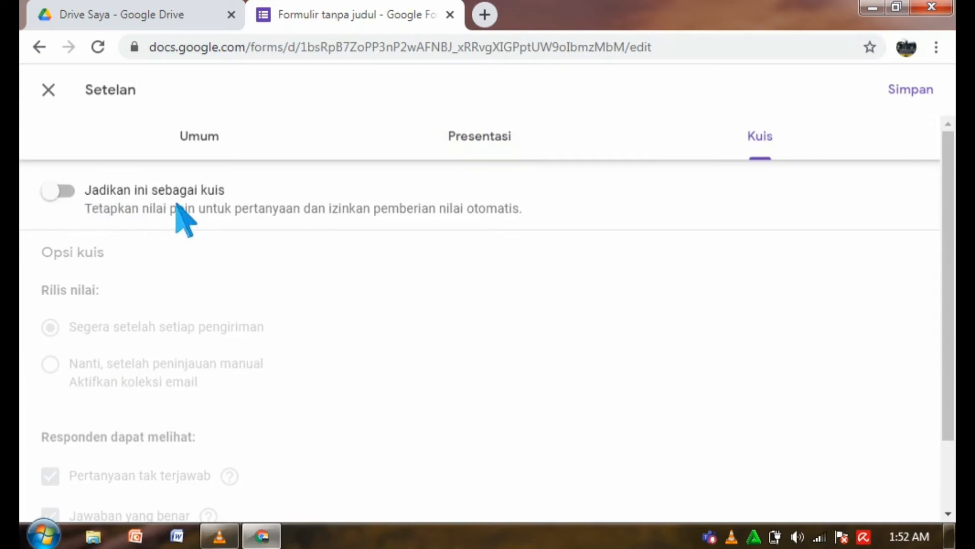
{"action": "left_click", "coordinate": [83, 197]}
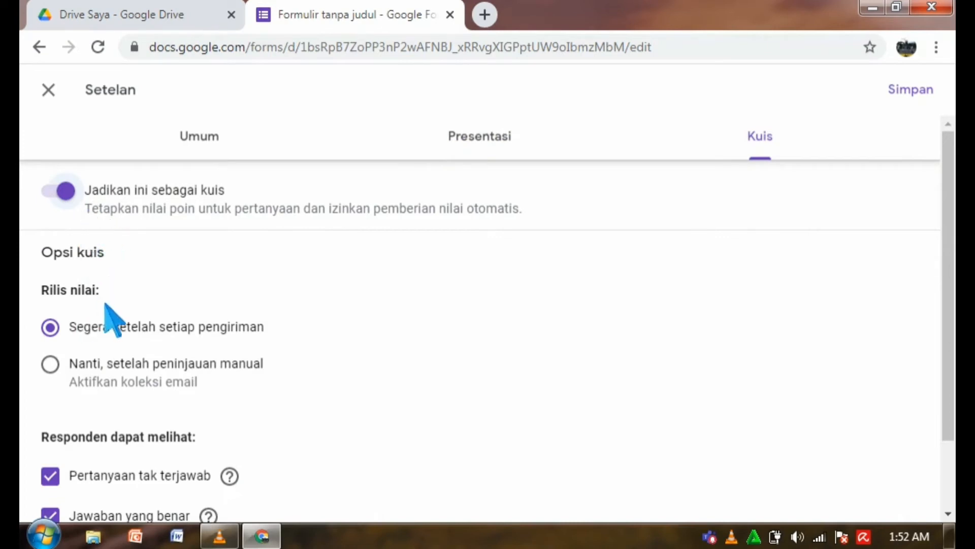
{"action": "left_click", "coordinate": [60, 334]}
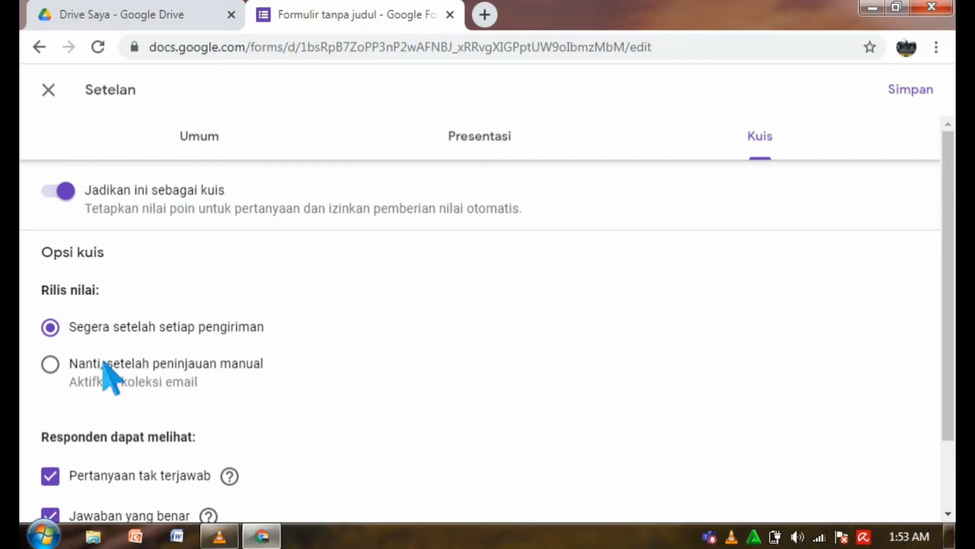
{"action": "left_click", "coordinate": [50, 364]}
{"action": "scroll", "coordinate": [948, 341], "scroll_direction": "down", "scroll_amount": 1}
{"action": "scroll", "coordinate": [948, 341], "scroll_direction": "down", "scroll_amount": 1}
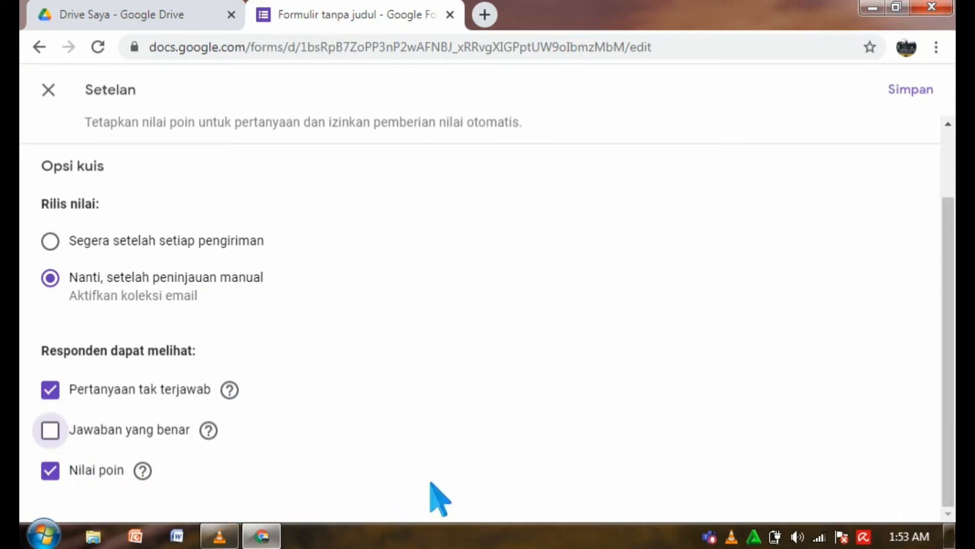
{"action": "scroll", "coordinate": [940, 163], "scroll_direction": "up", "scroll_amount": 2}
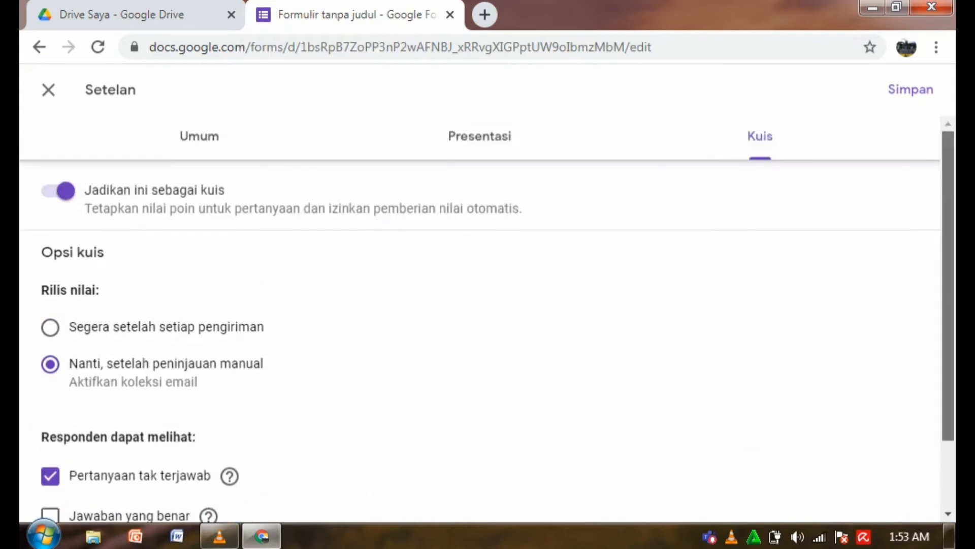
{"action": "left_click", "coordinate": [925, 95]}
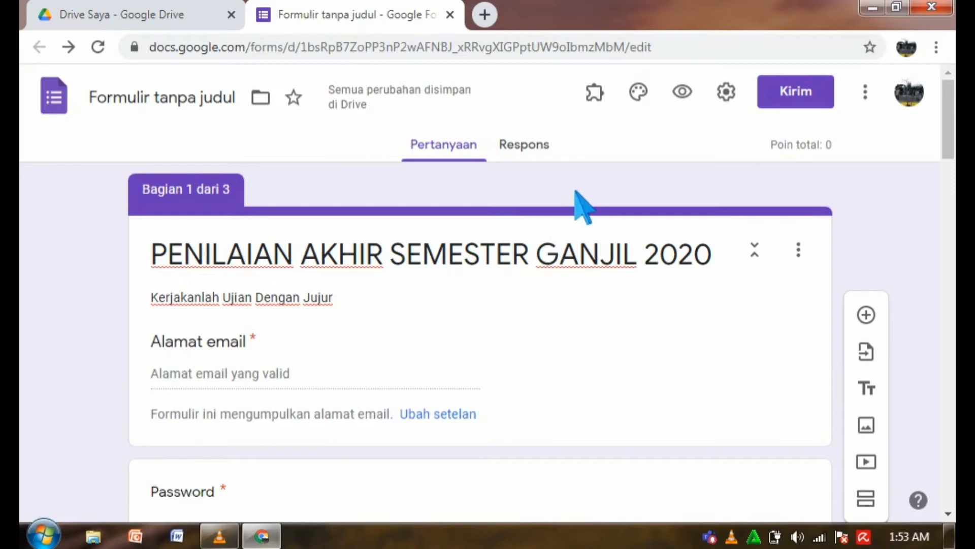
Preview the form as a respondent and scroll through its Email address and Password fields.
{"action": "left_click", "coordinate": [682, 93]}
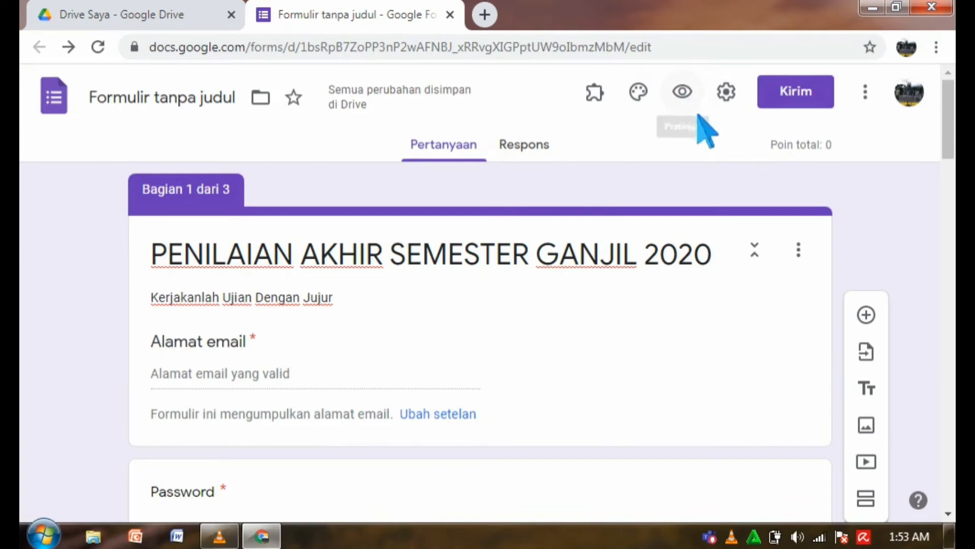
{"action": "scroll", "coordinate": [480, 295], "scroll_direction": "down", "scroll_amount": 5}
{"action": "scroll", "coordinate": [480, 292], "scroll_direction": "down", "scroll_amount": 2}
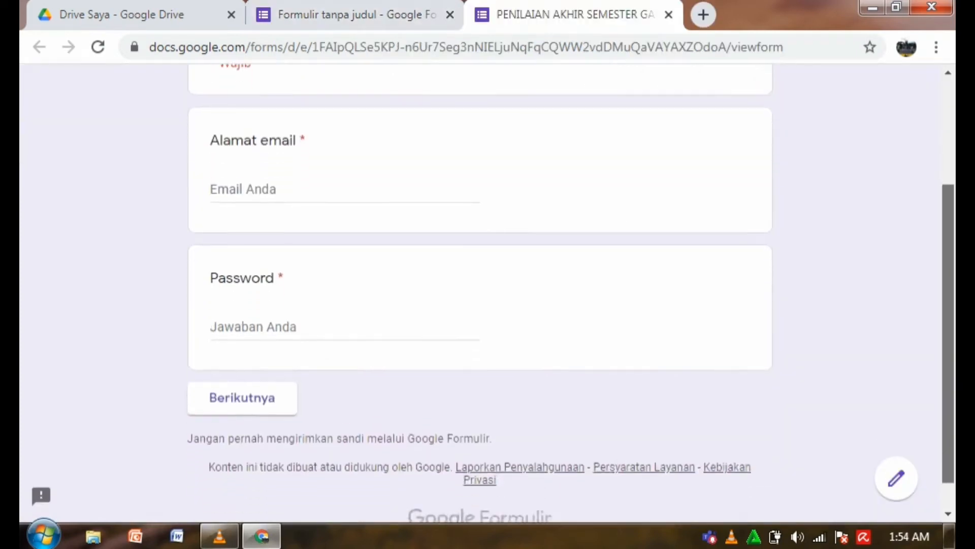
{"action": "scroll", "coordinate": [480, 287], "scroll_direction": "up", "scroll_amount": 3}
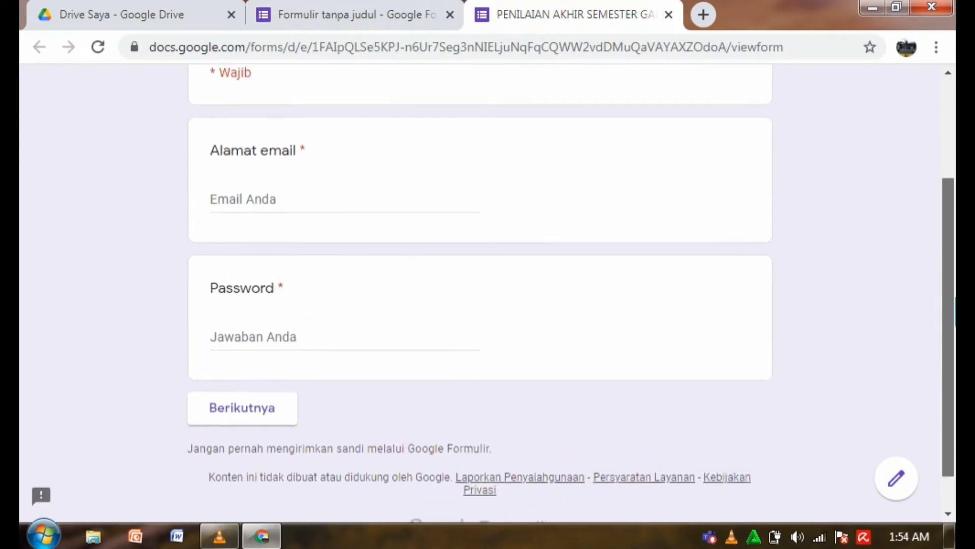
{"action": "scroll", "coordinate": [480, 287], "scroll_direction": "up", "scroll_amount": 2}
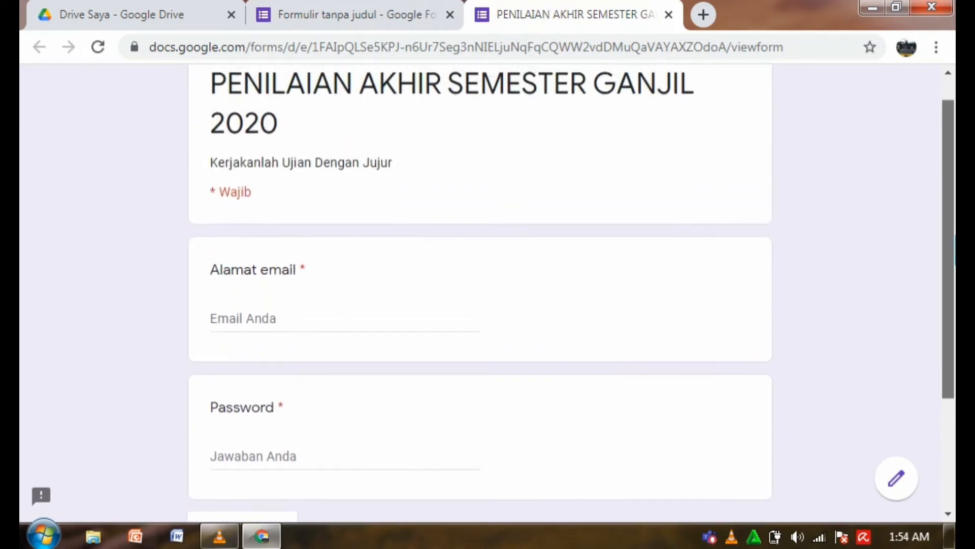
{"action": "scroll", "coordinate": [939, 254], "scroll_direction": "down", "scroll_amount": 2}
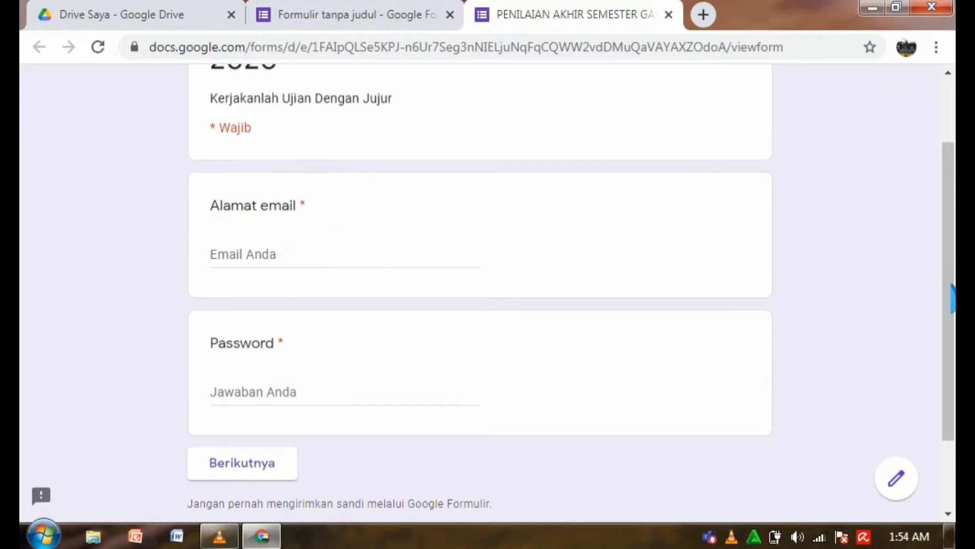
{"action": "left_click_drag", "start_coordinate": [949, 299], "coordinate": [949, 229]}
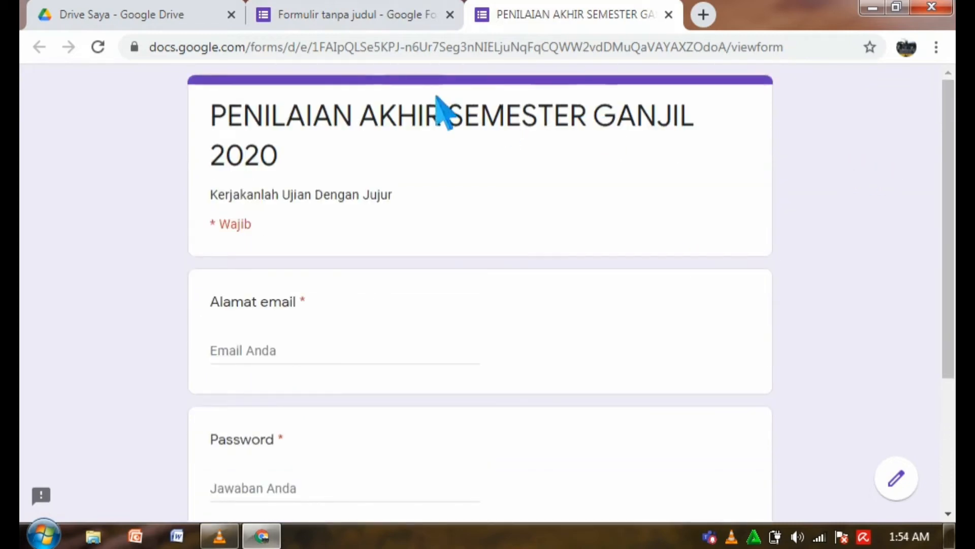
Untick Kumpulkan alamat email in the form settings and save.
{"action": "left_click", "coordinate": [346, 15]}
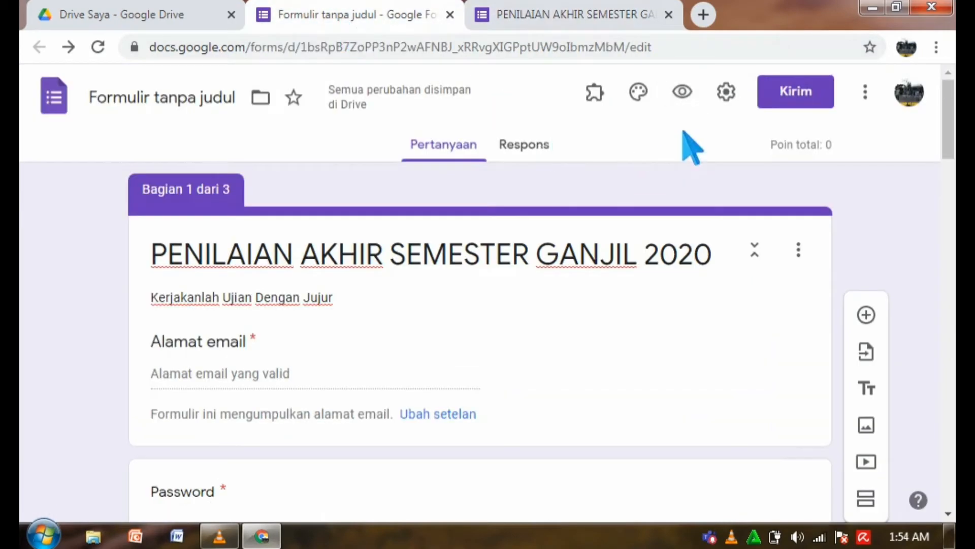
{"action": "left_click", "coordinate": [740, 100]}
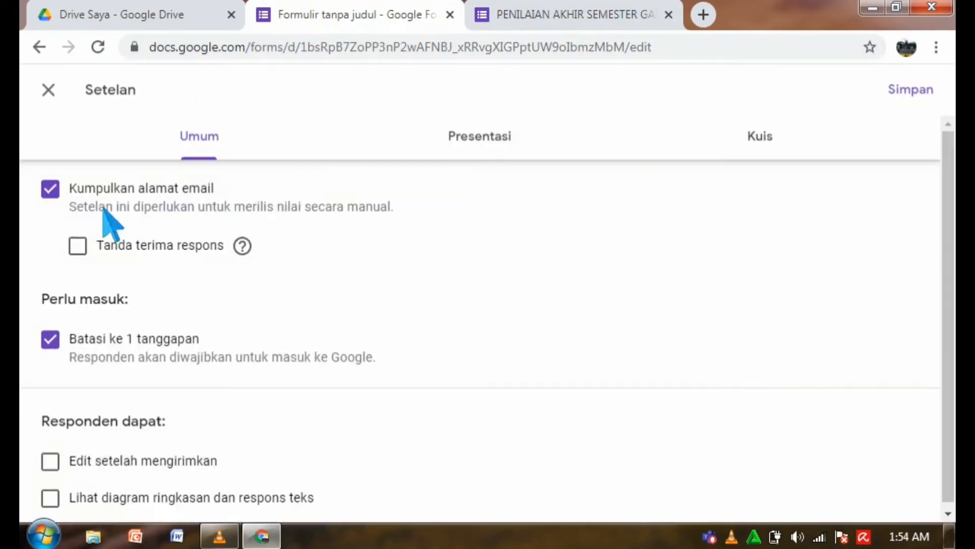
{"action": "left_click", "coordinate": [51, 189]}
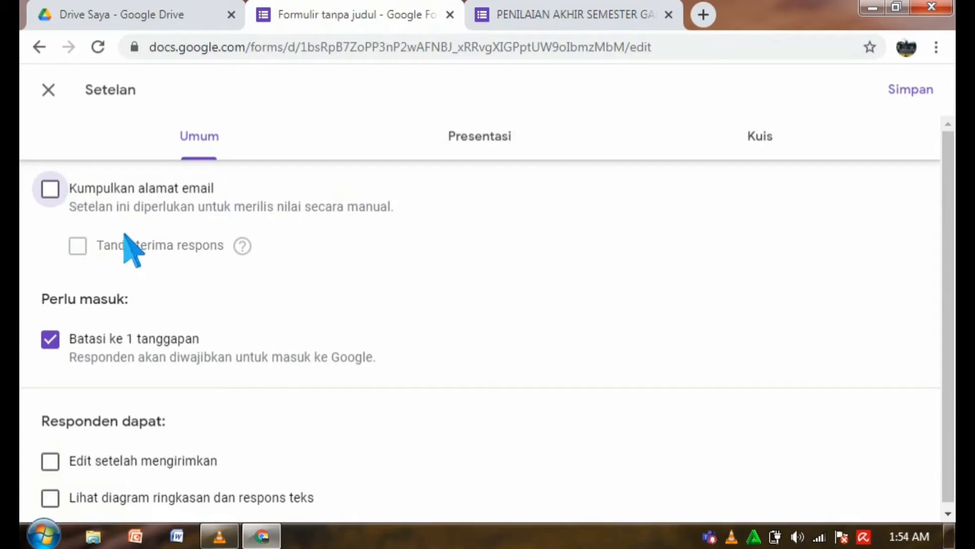
{"action": "left_click", "coordinate": [916, 100]}
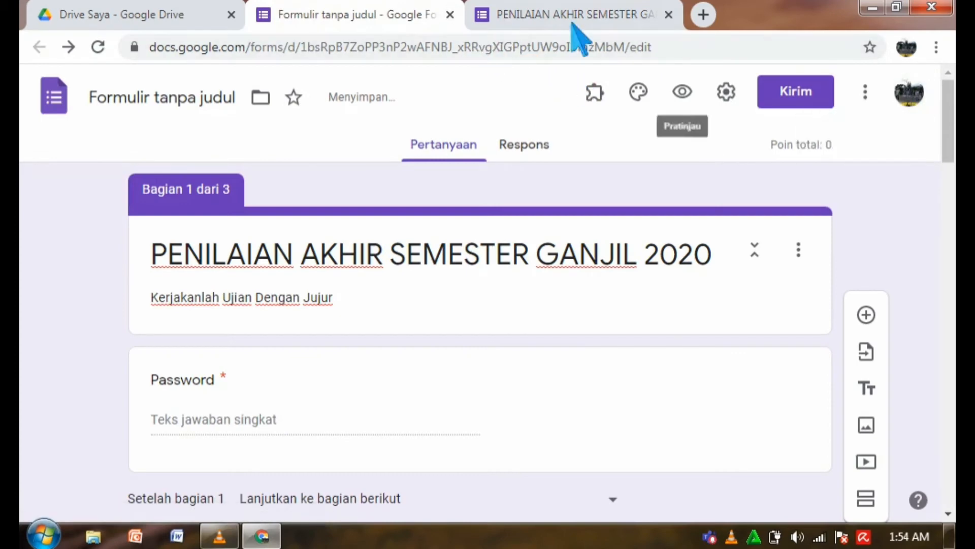
Replace the old preview with a fresh one showing only Password, then return to the editor.
{"action": "left_click", "coordinate": [669, 15]}
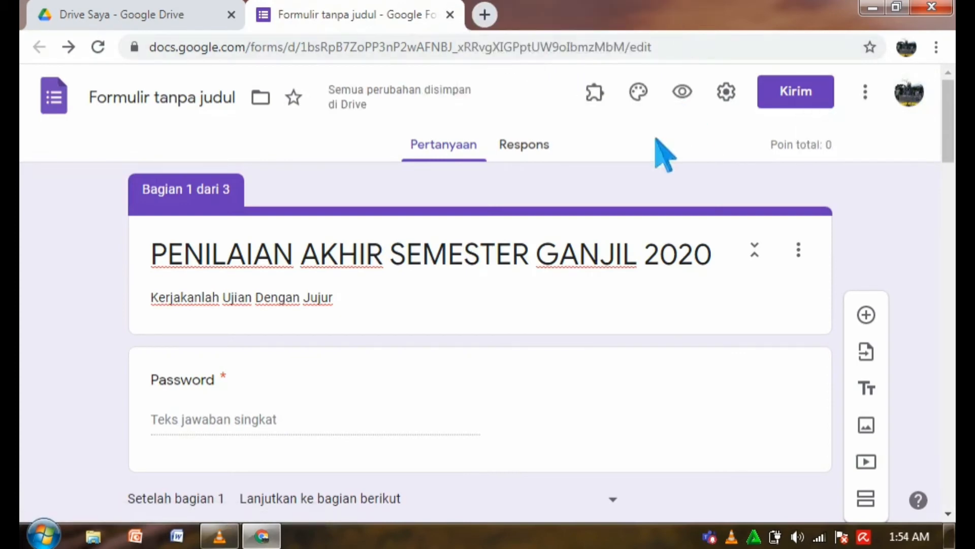
{"action": "left_click", "coordinate": [682, 92]}
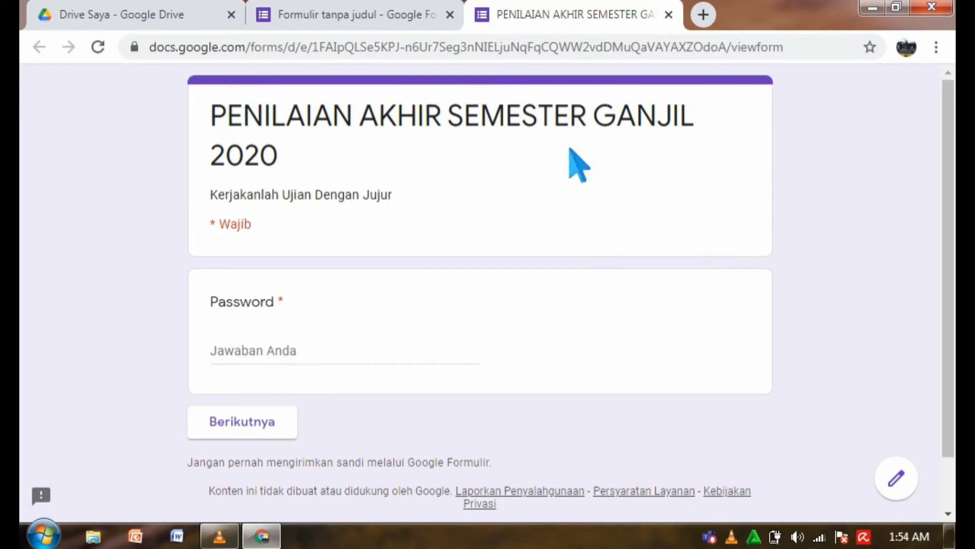
{"action": "left_click", "coordinate": [408, 17]}
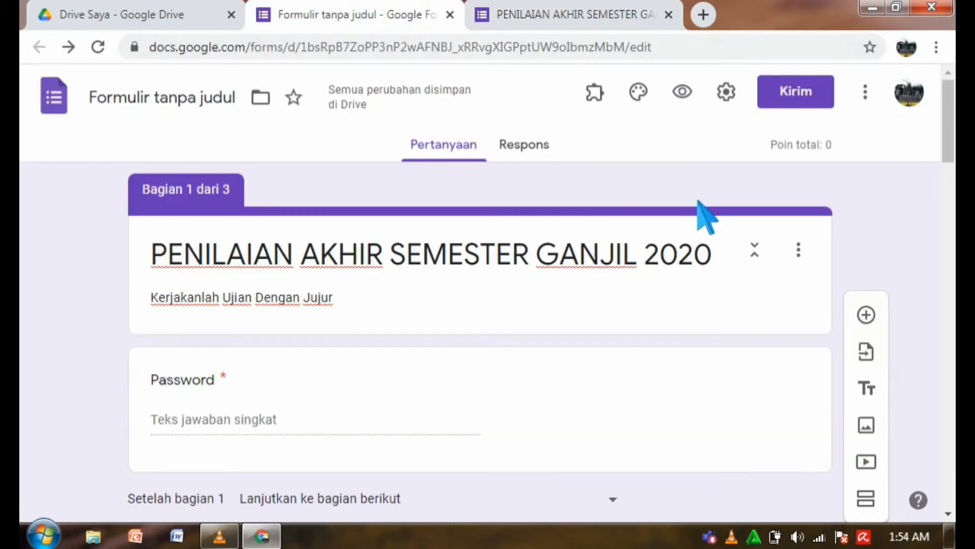
Scroll down to the picture greeting question and select it for editing.
{"action": "scroll", "coordinate": [488, 292], "scroll_direction": "down", "scroll_amount": 3}
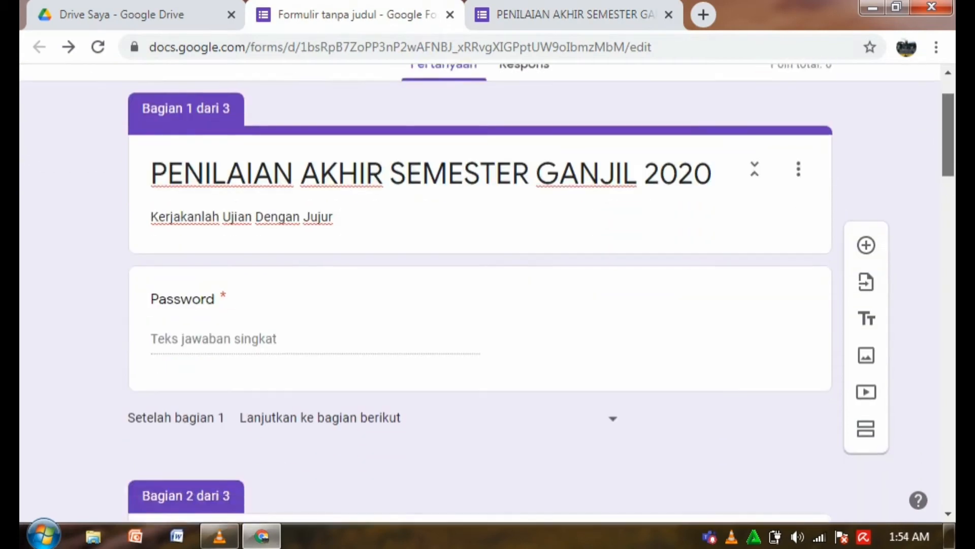
{"action": "scroll", "coordinate": [480, 293], "scroll_direction": "down", "scroll_amount": 10}
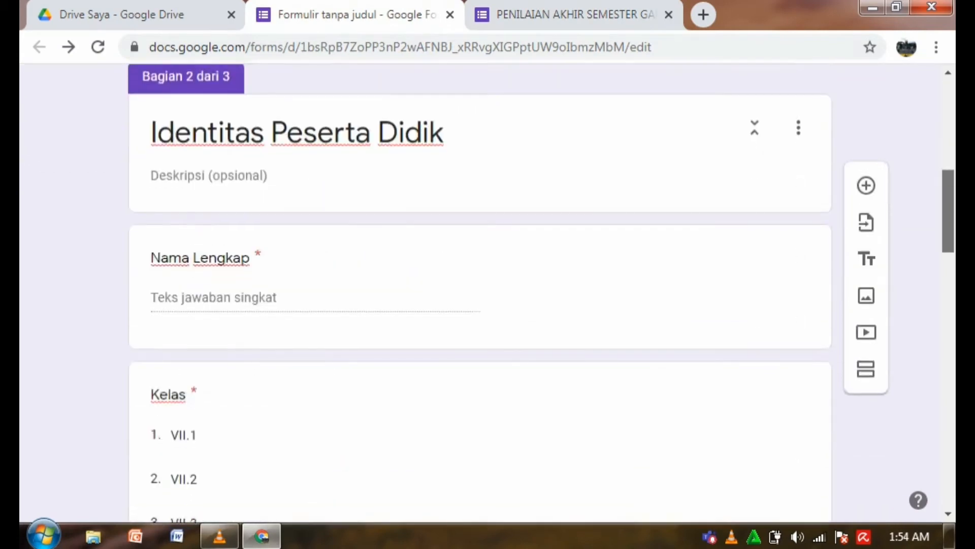
{"action": "scroll", "coordinate": [480, 293], "scroll_direction": "down", "scroll_amount": 8}
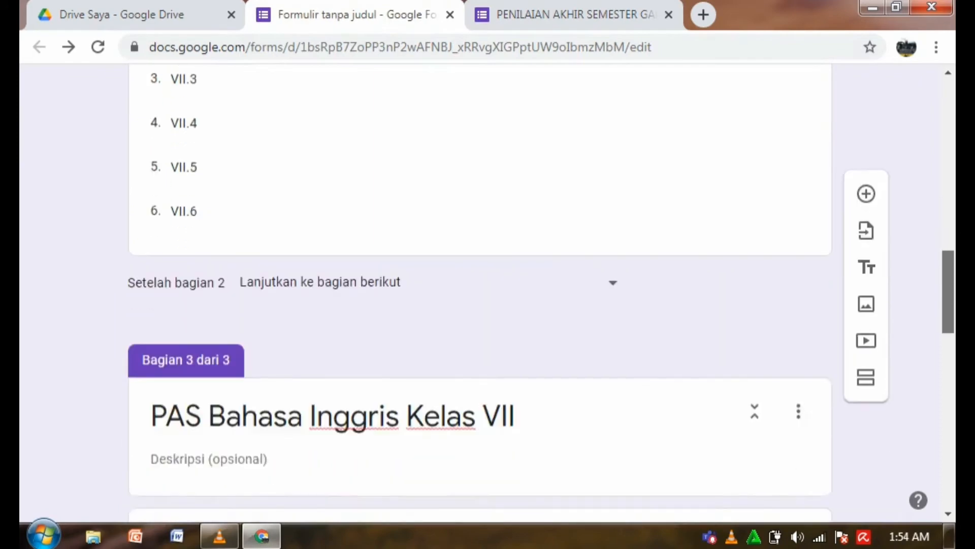
{"action": "scroll", "coordinate": [480, 293], "scroll_direction": "down", "scroll_amount": 6}
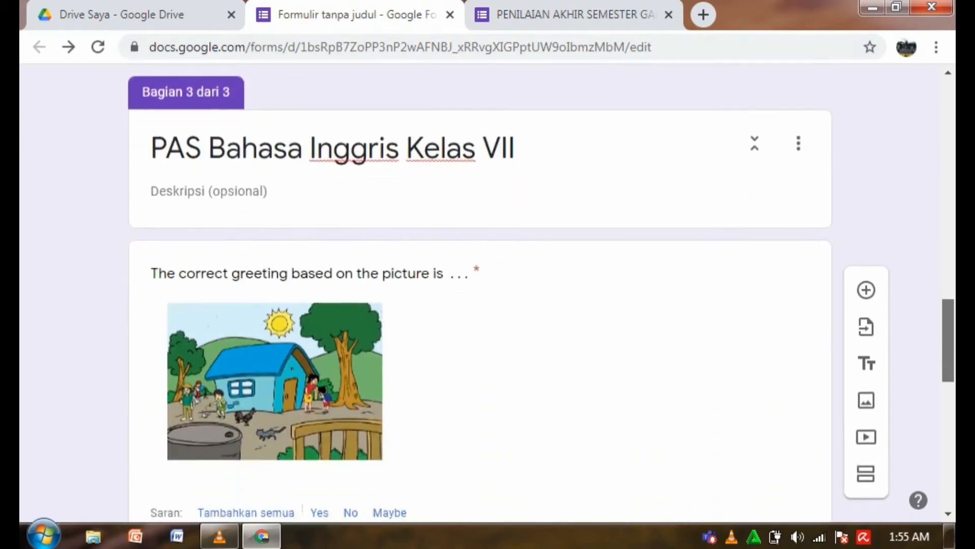
{"action": "scroll", "coordinate": [480, 292], "scroll_direction": "down", "scroll_amount": 3}
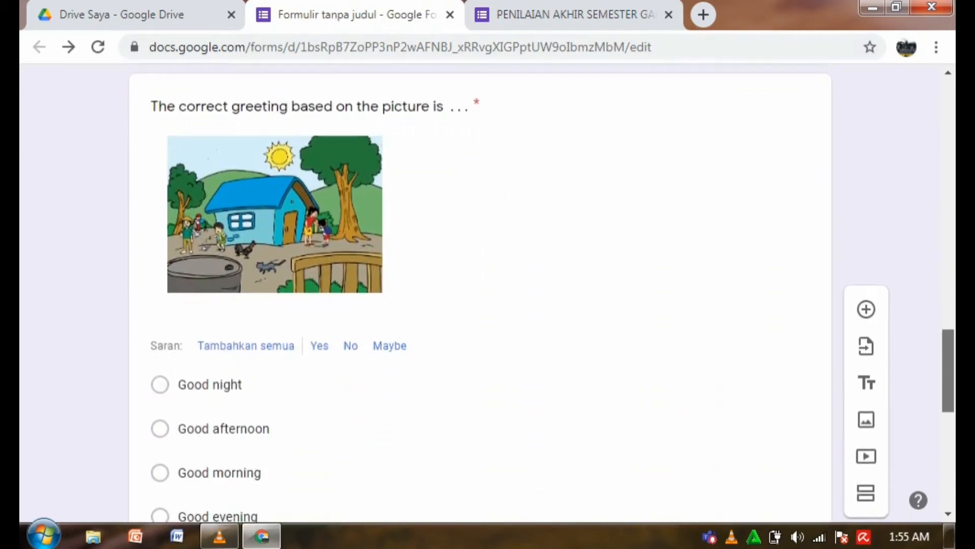
{"action": "scroll", "coordinate": [480, 293], "scroll_direction": "down", "scroll_amount": 3}
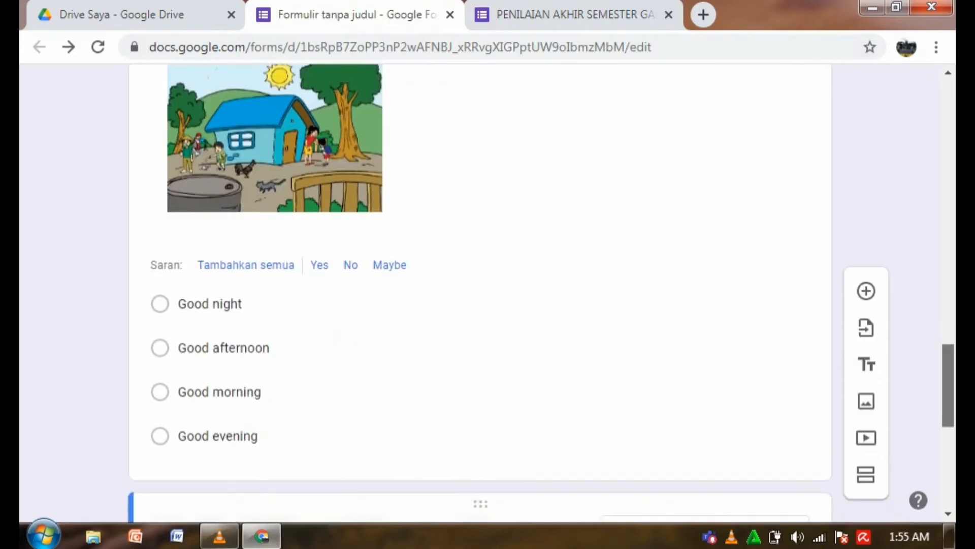
{"action": "scroll", "coordinate": [480, 292], "scroll_direction": "down", "scroll_amount": 1}
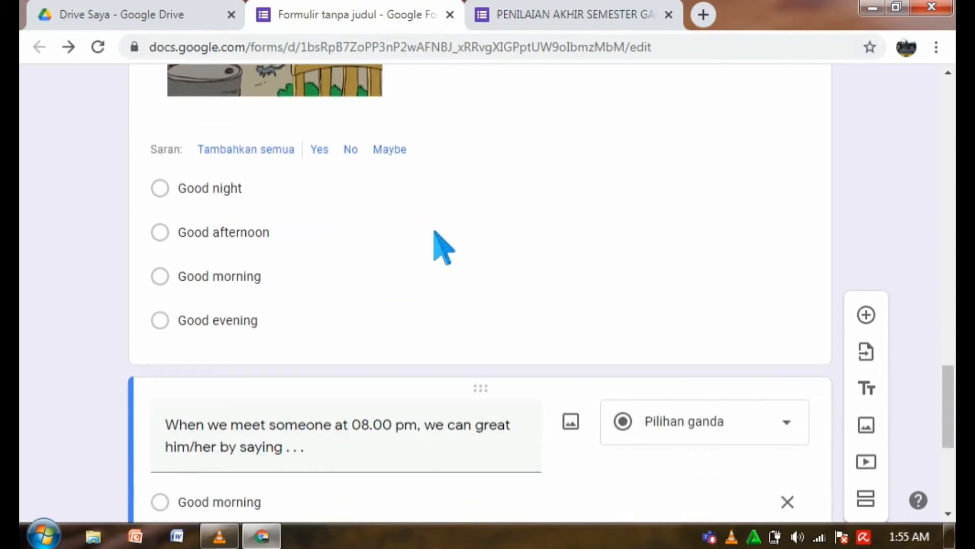
{"action": "left_click", "coordinate": [435, 231]}
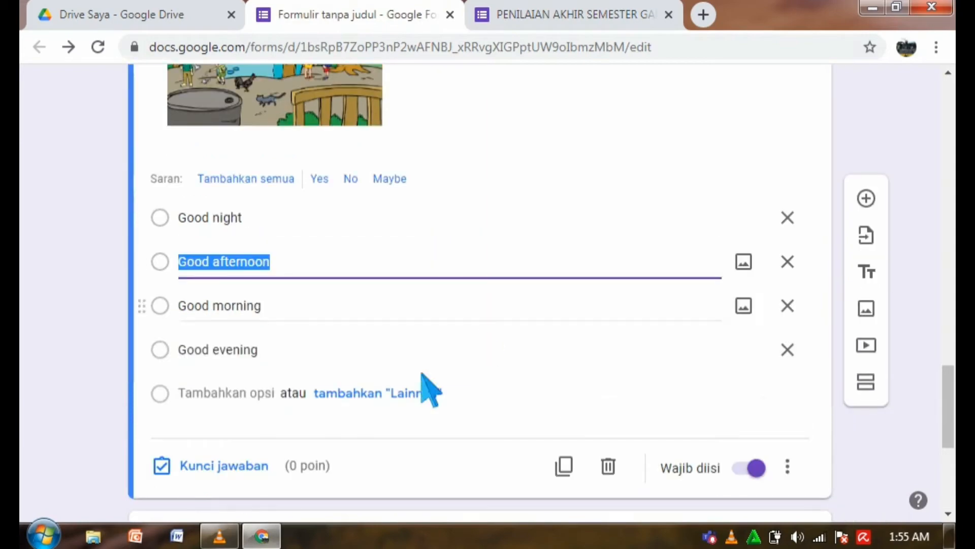
Set its answer key to Good morning, worth 1 point.
{"action": "left_click", "coordinate": [200, 475]}
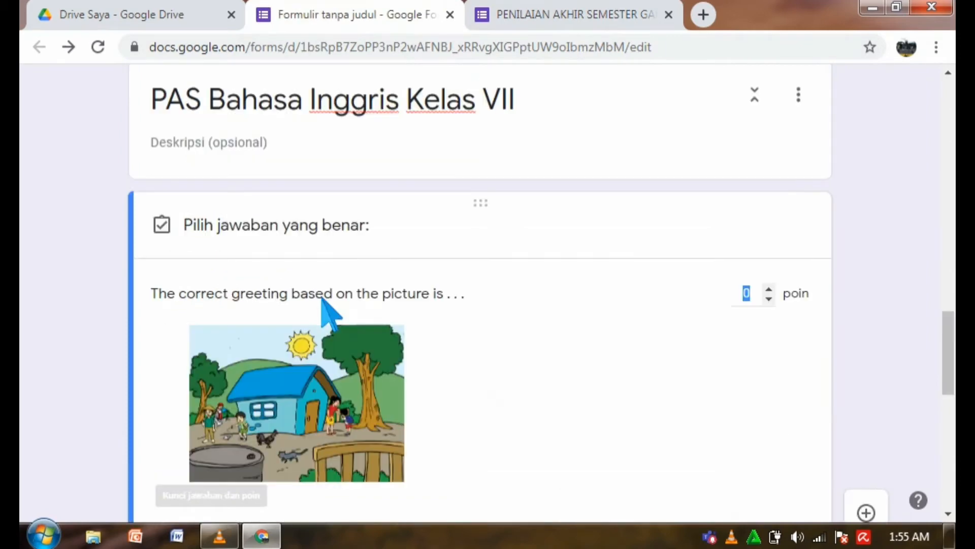
{"action": "scroll", "coordinate": [740, 174], "scroll_direction": "down", "scroll_amount": 4}
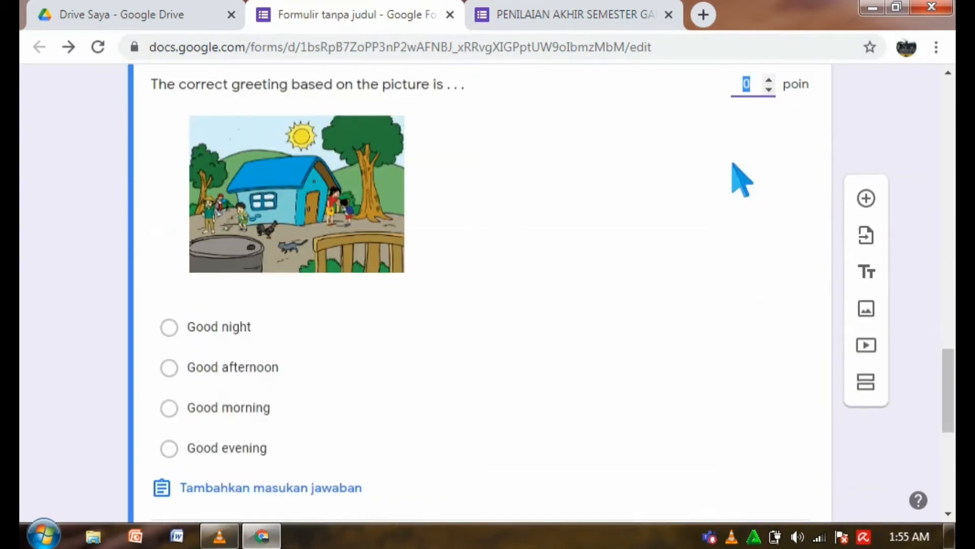
{"action": "left_click", "coordinate": [184, 416]}
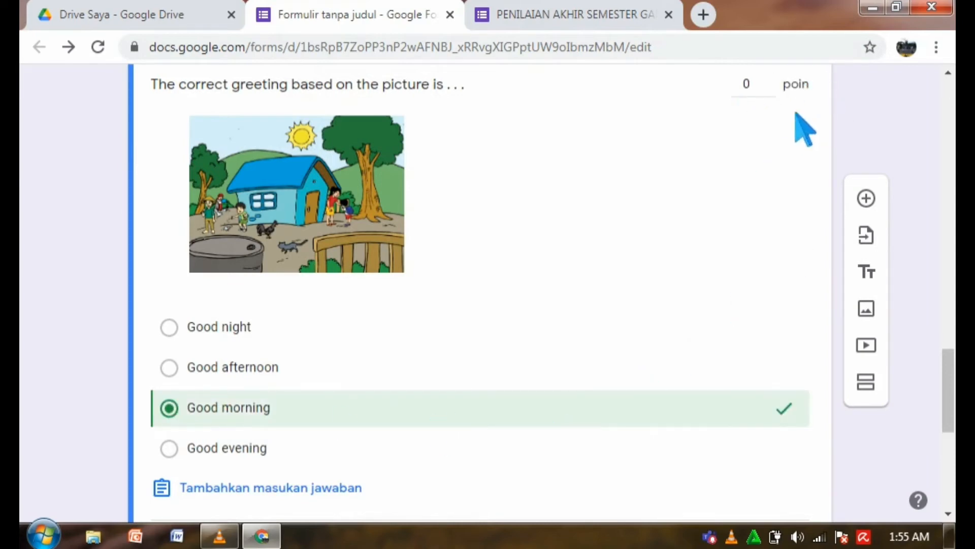
{"action": "left_click", "coordinate": [747, 84]}
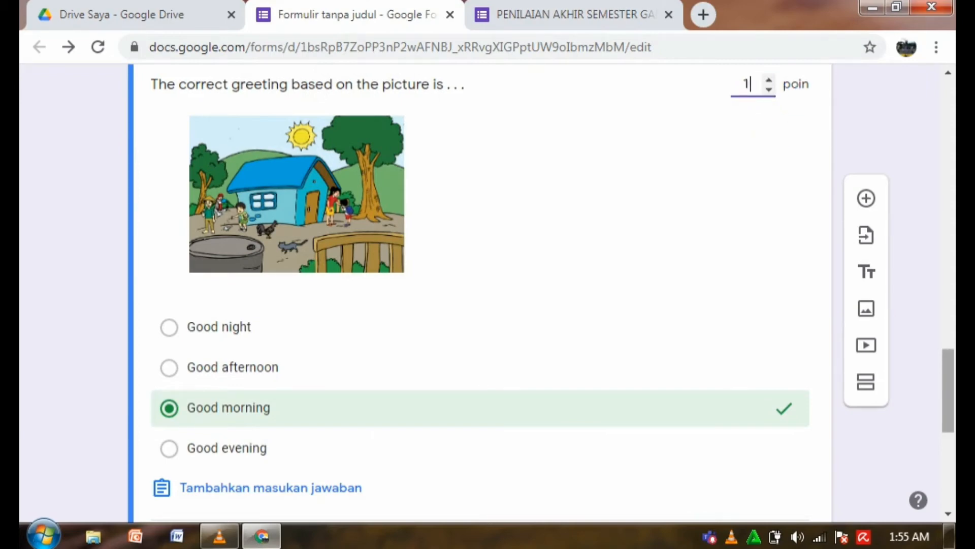
{"action": "scroll", "coordinate": [947, 391], "scroll_direction": "down", "scroll_amount": 2}
{"action": "left_click_drag", "start_coordinate": [948, 401], "coordinate": [947, 409]}
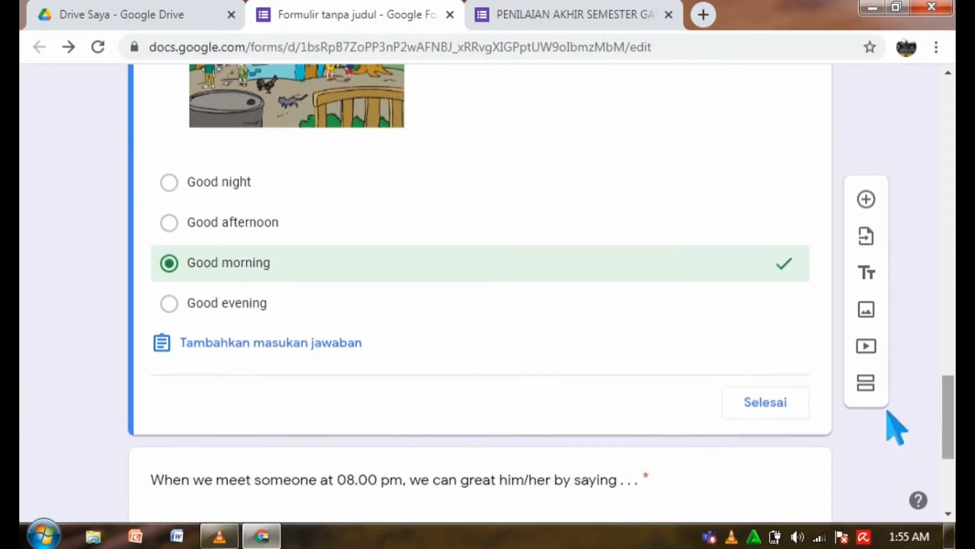
{"action": "left_click", "coordinate": [791, 406]}
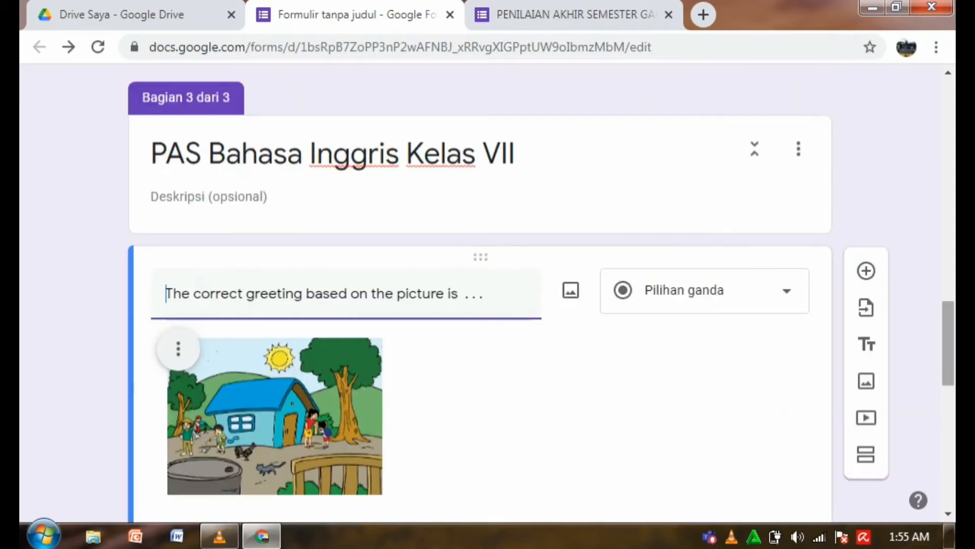
Open the 08.00 pm greeting question for editing.
{"action": "scroll", "coordinate": [480, 305], "scroll_direction": "down", "scroll_amount": 8}
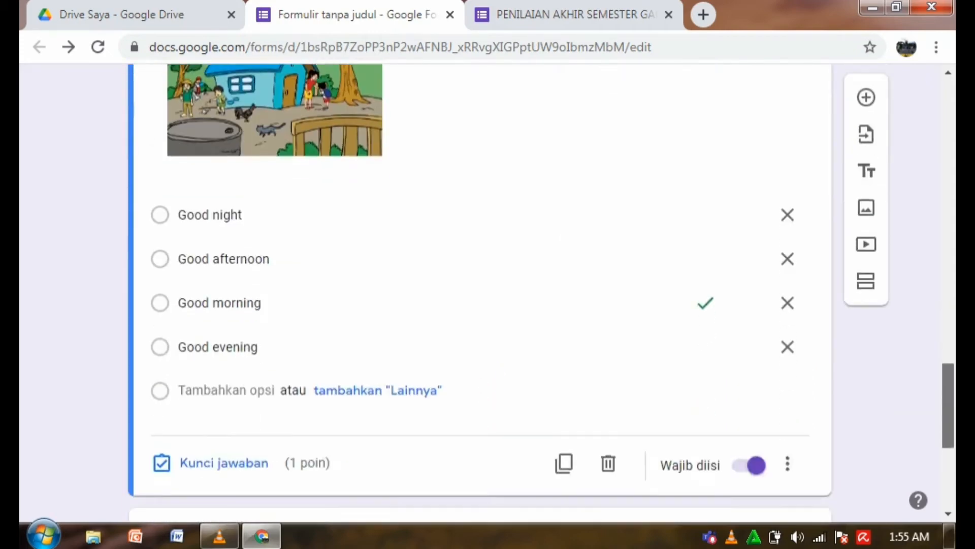
{"action": "scroll", "coordinate": [480, 284], "scroll_direction": "down", "scroll_amount": 4}
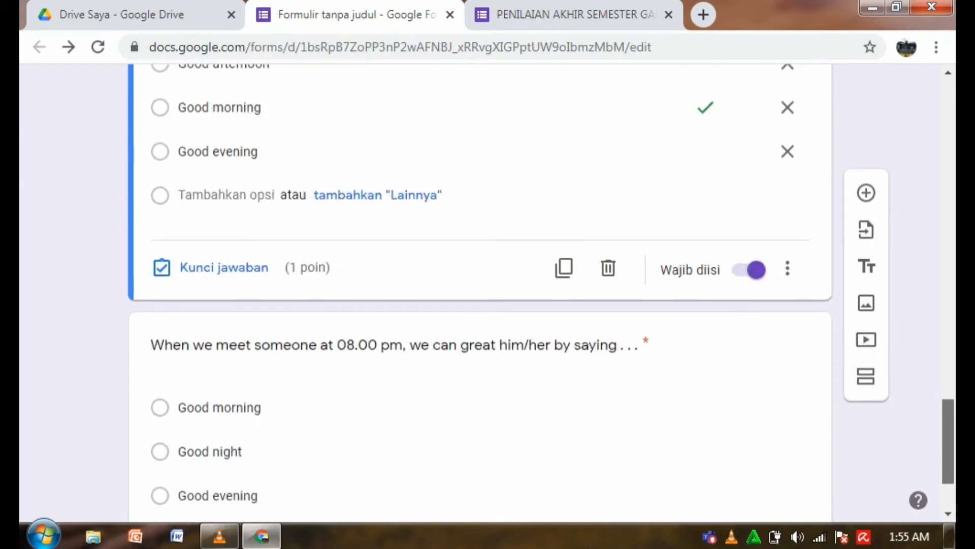
{"action": "left_click", "coordinate": [779, 490]}
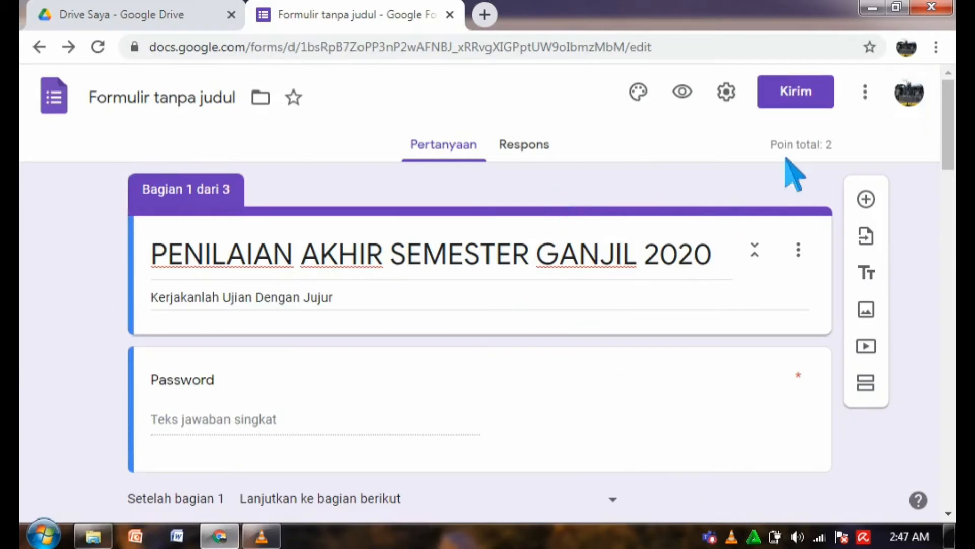
Choose Add-on from the More menu to show the Google Workspace Marketplace for forms.
{"action": "left_click", "coordinate": [876, 102]}
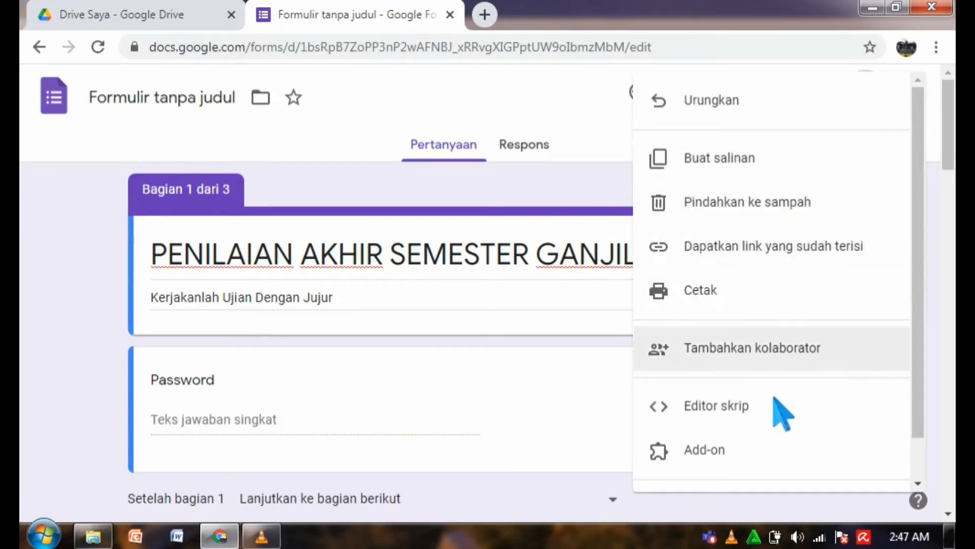
{"action": "left_click", "coordinate": [684, 449]}
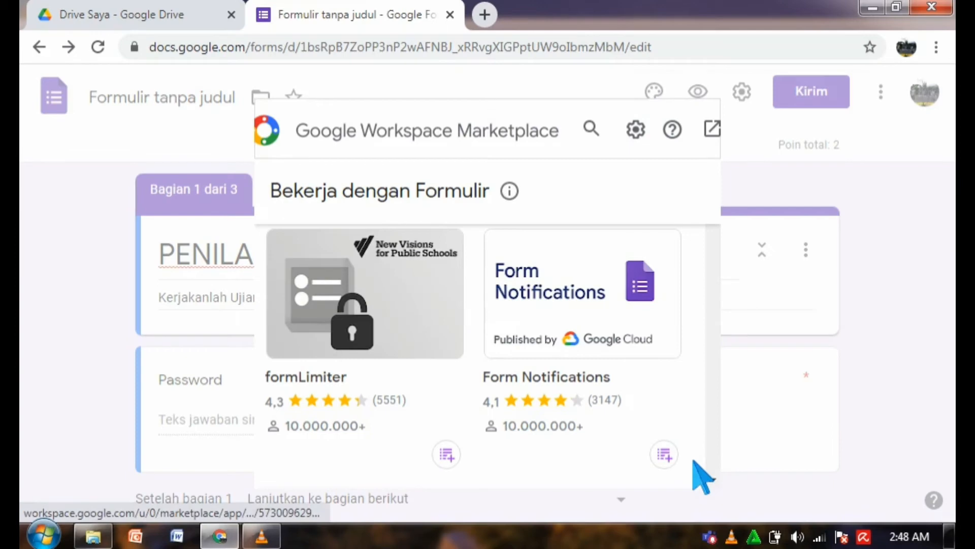
Search the add-on marketplace for 'Form timer'.
{"action": "left_click", "coordinate": [591, 131]}
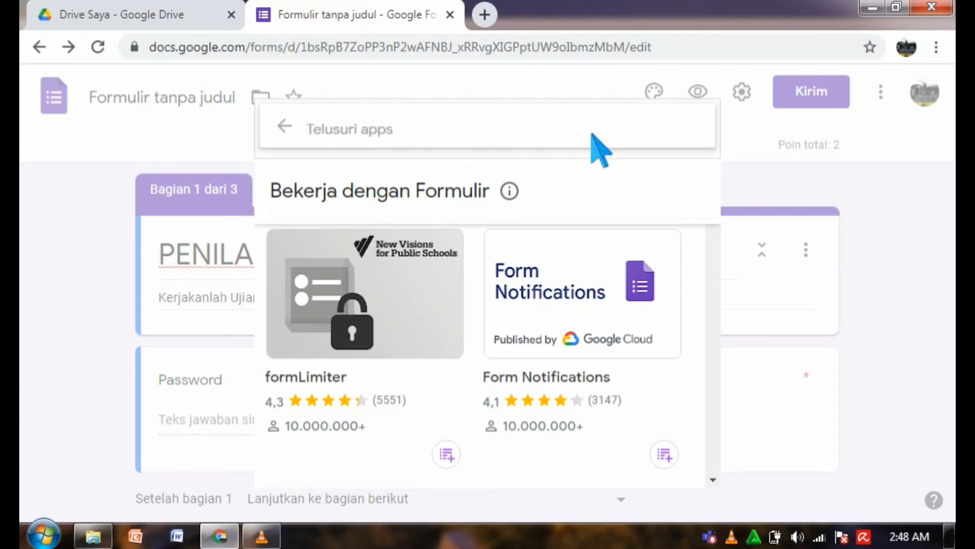
{"action": "type", "text": "For"}
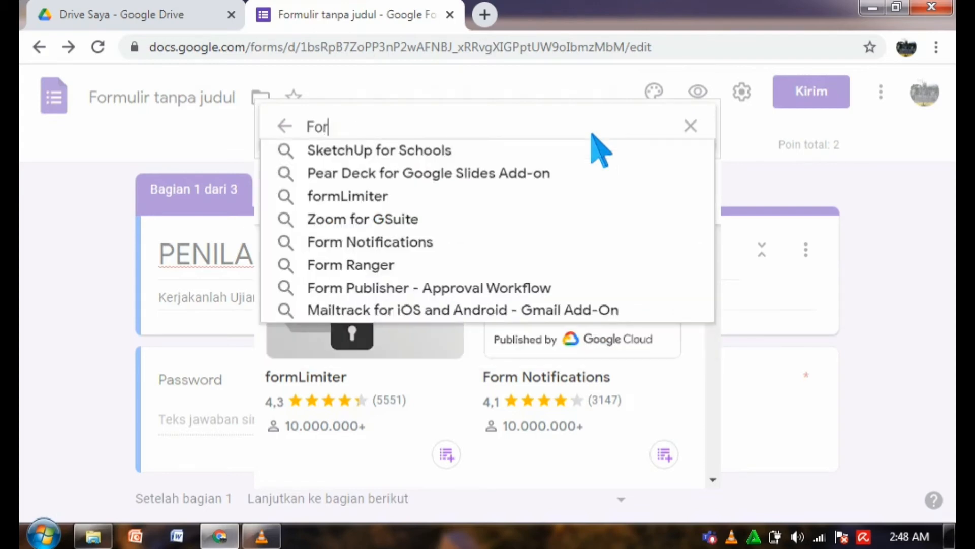
{"action": "type", "text": "m t"}
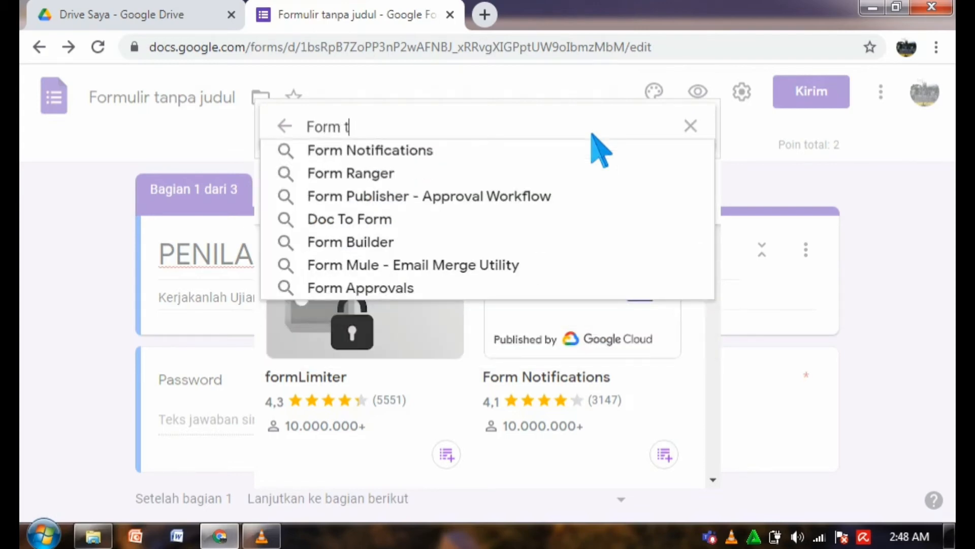
{"action": "type", "text": "imer"}
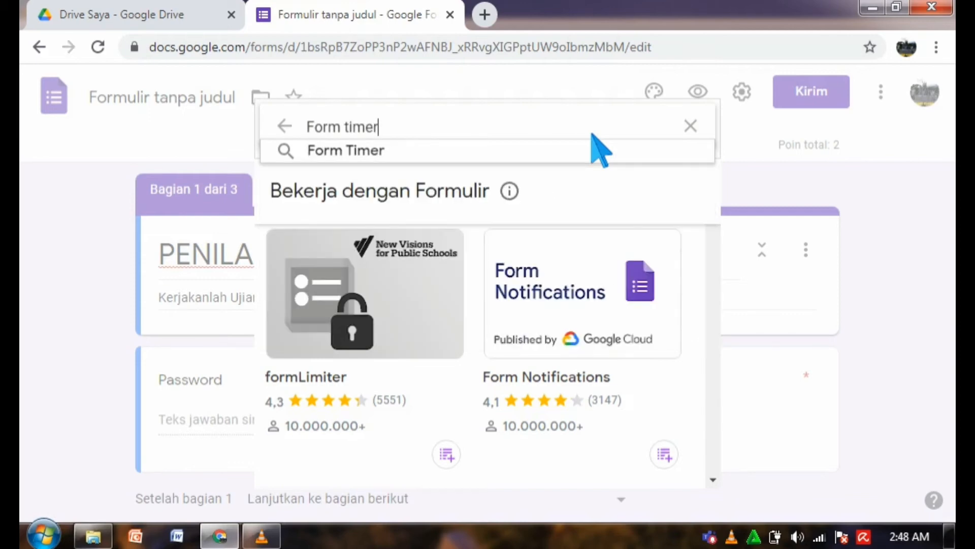
{"action": "key", "text": "Return"}
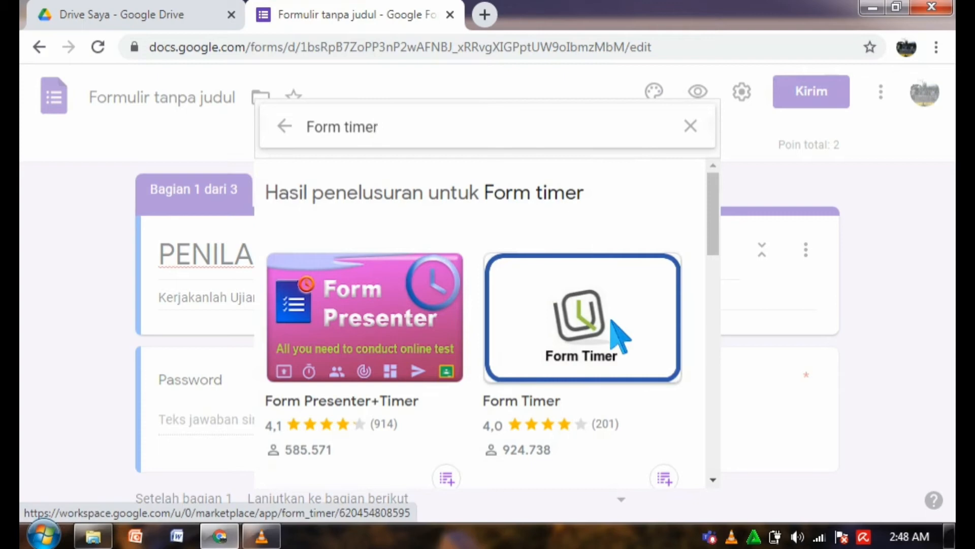
Install the Form Timer add-on with the chosen Google account's permissions, then reload the form.
{"action": "left_click", "coordinate": [589, 326]}
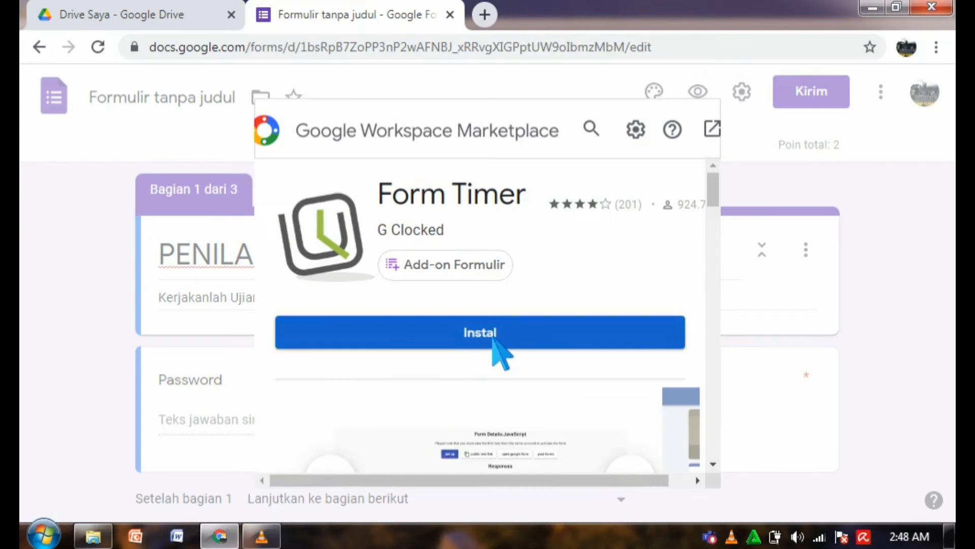
{"action": "left_click", "coordinate": [494, 345]}
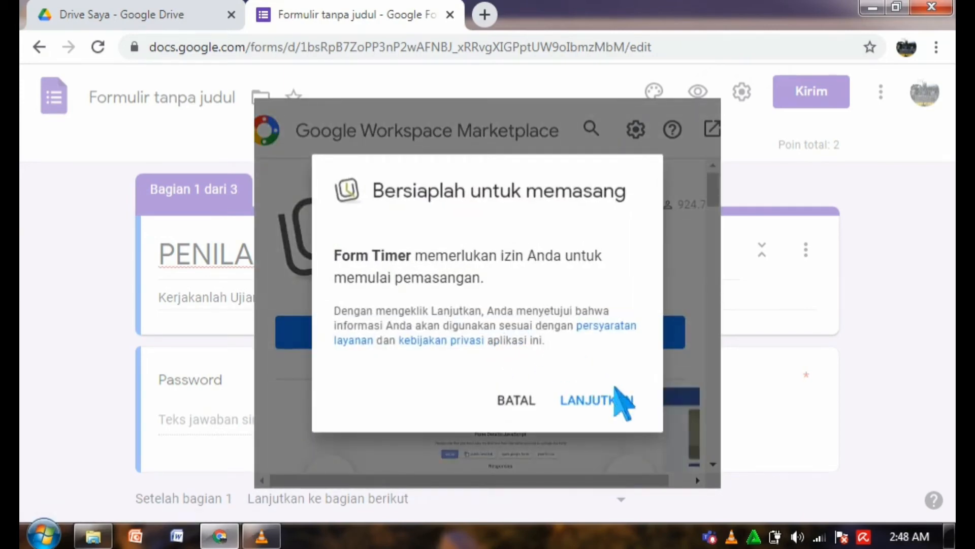
{"action": "left_click", "coordinate": [596, 400]}
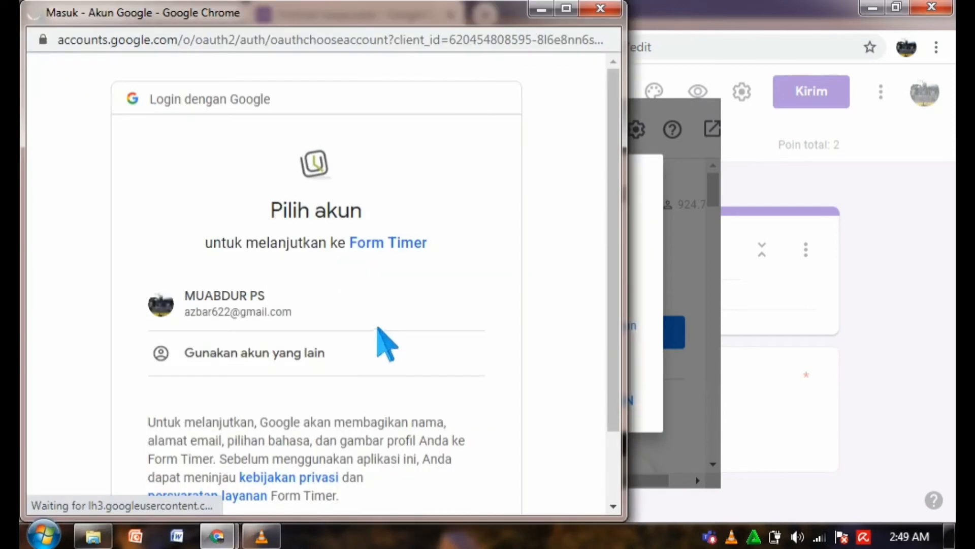
{"action": "left_click", "coordinate": [234, 313]}
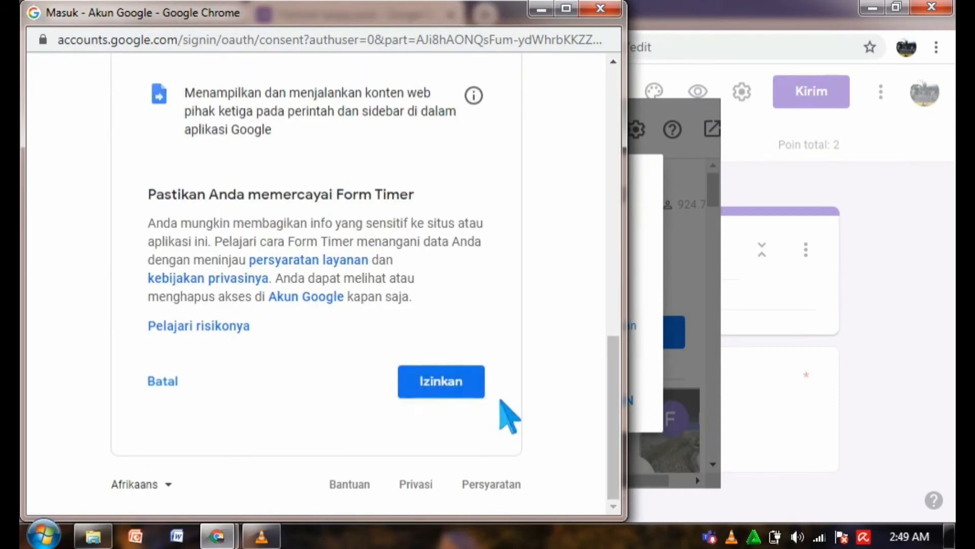
{"action": "left_click", "coordinate": [467, 389]}
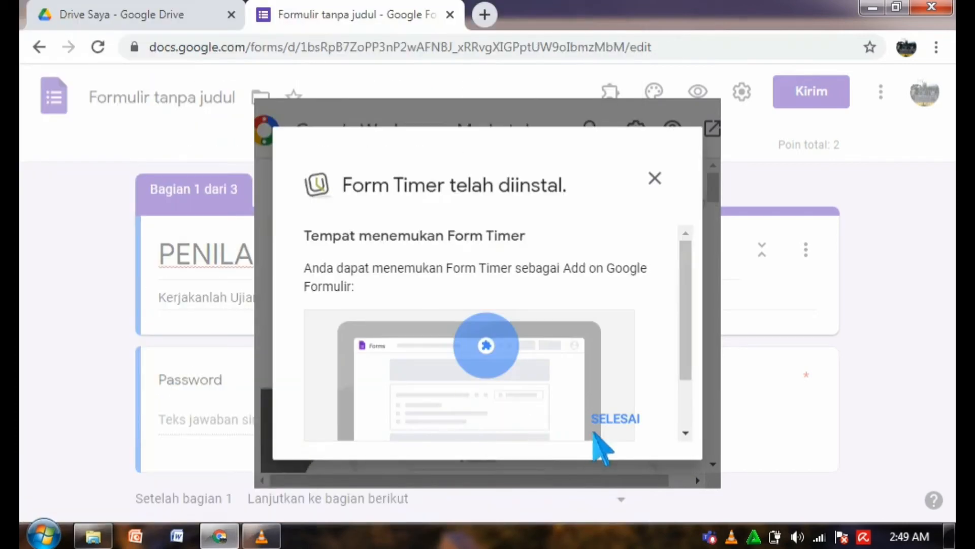
{"action": "left_click", "coordinate": [629, 425]}
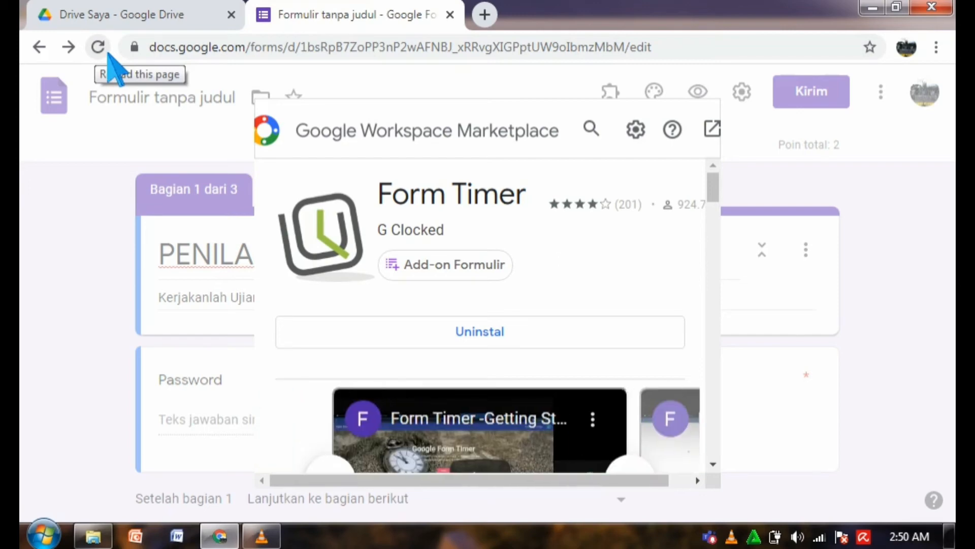
{"action": "left_click", "coordinate": [107, 55]}
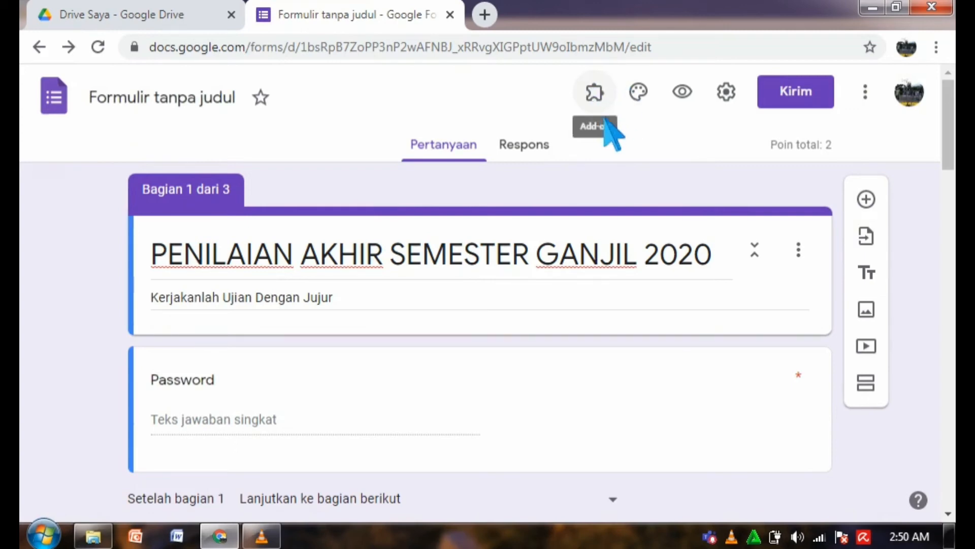
Enable Form Timer on this quiz through its Configure panel in the Add-ons menu.
{"action": "left_click", "coordinate": [606, 108]}
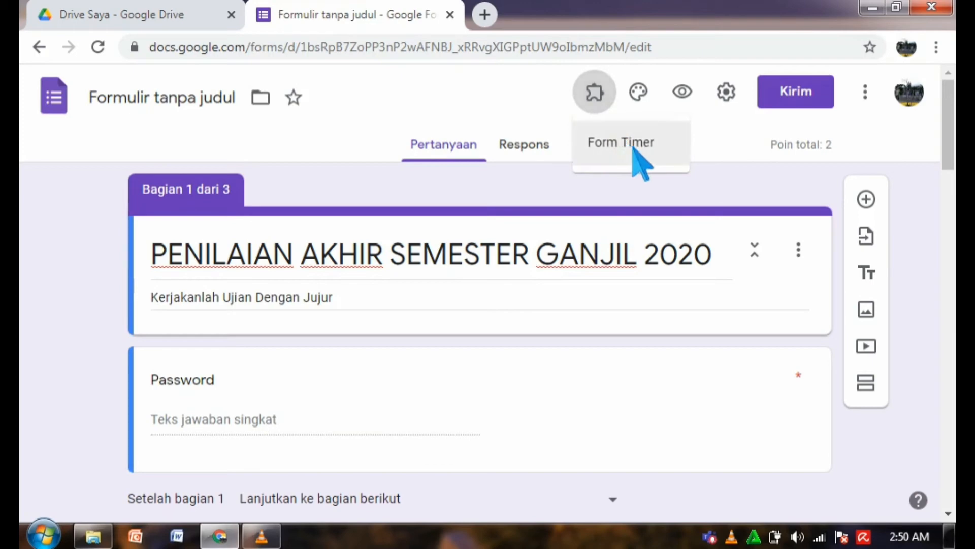
{"action": "left_click", "coordinate": [633, 154]}
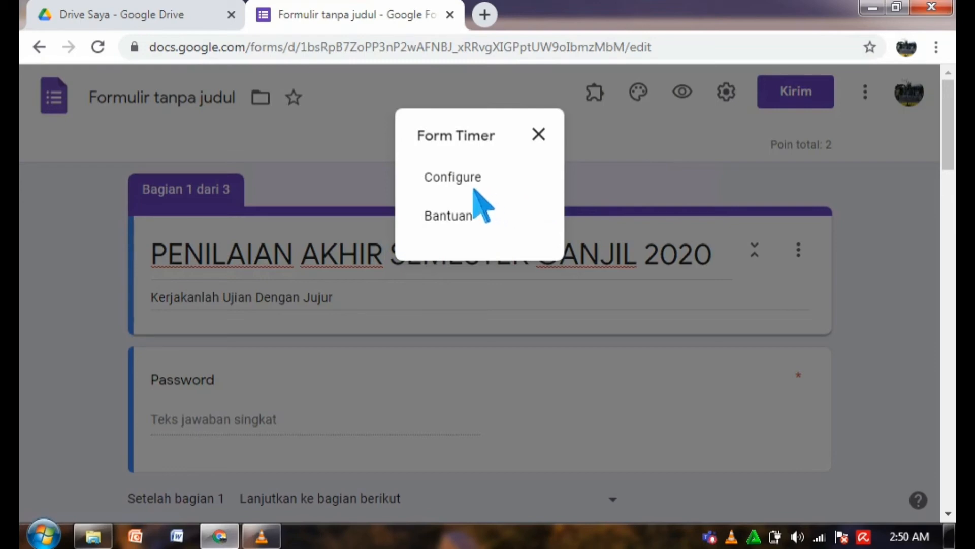
{"action": "left_click", "coordinate": [457, 178]}
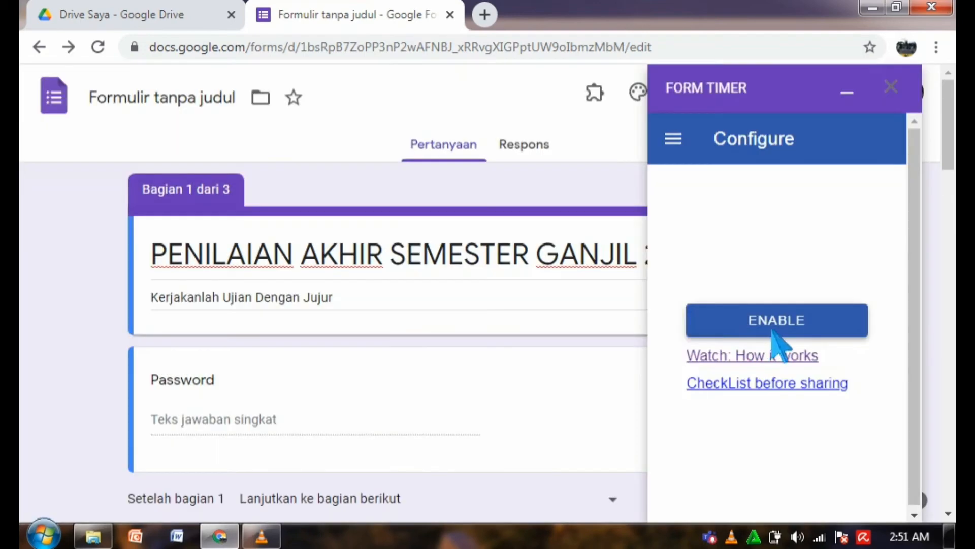
{"action": "left_click", "coordinate": [787, 333]}
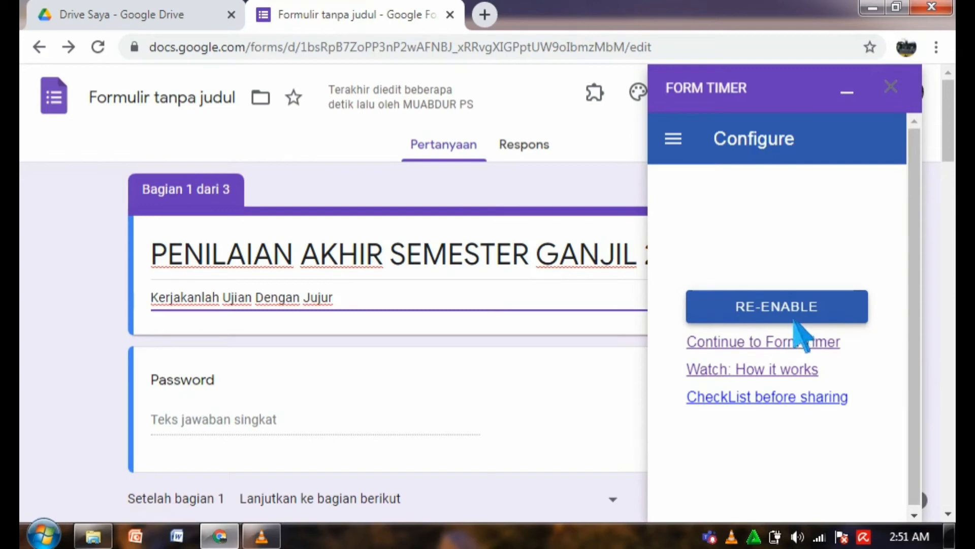
Open the PENILAIAN AKHIR SEMESTER GANJIL 2020 form on the Form Timer site and show its setup.
{"action": "left_click", "coordinate": [766, 341]}
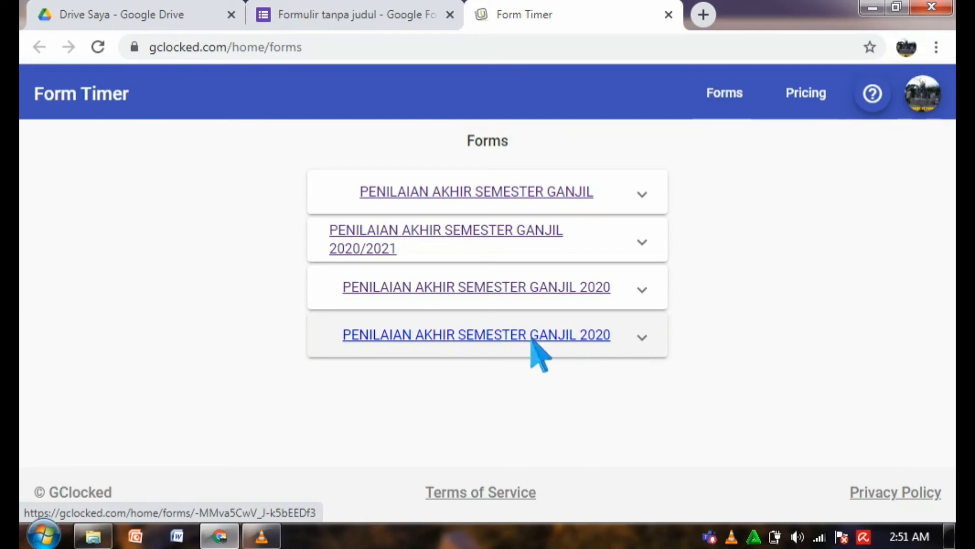
{"action": "left_click", "coordinate": [496, 341]}
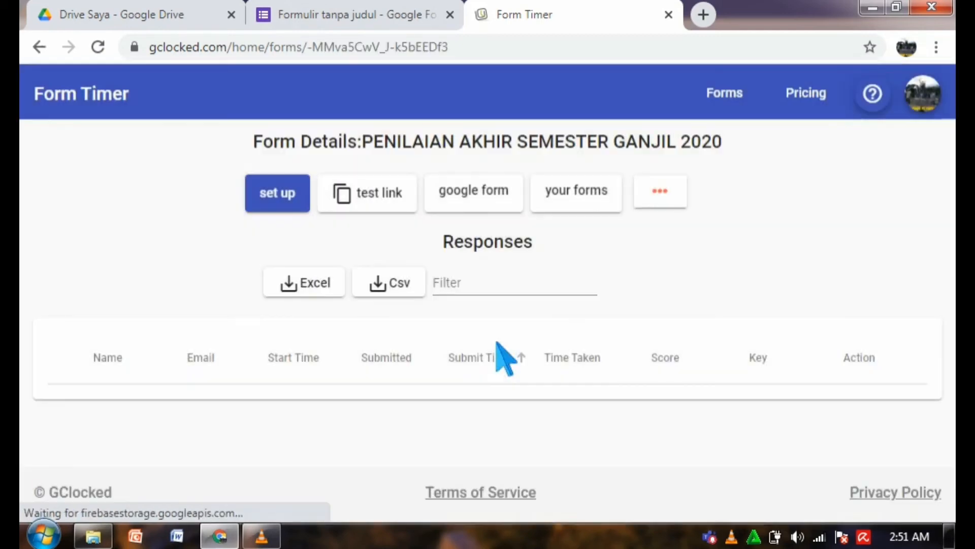
{"action": "left_click", "coordinate": [299, 223]}
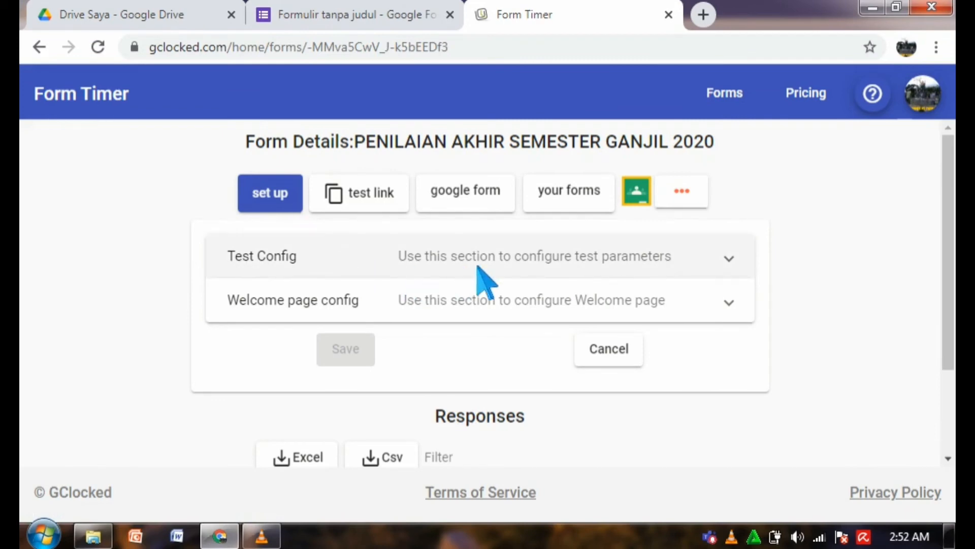
Set Test Duration to 30 minutes, turn off Continue after timeout, and save the Test Config.
{"action": "left_click", "coordinate": [742, 265]}
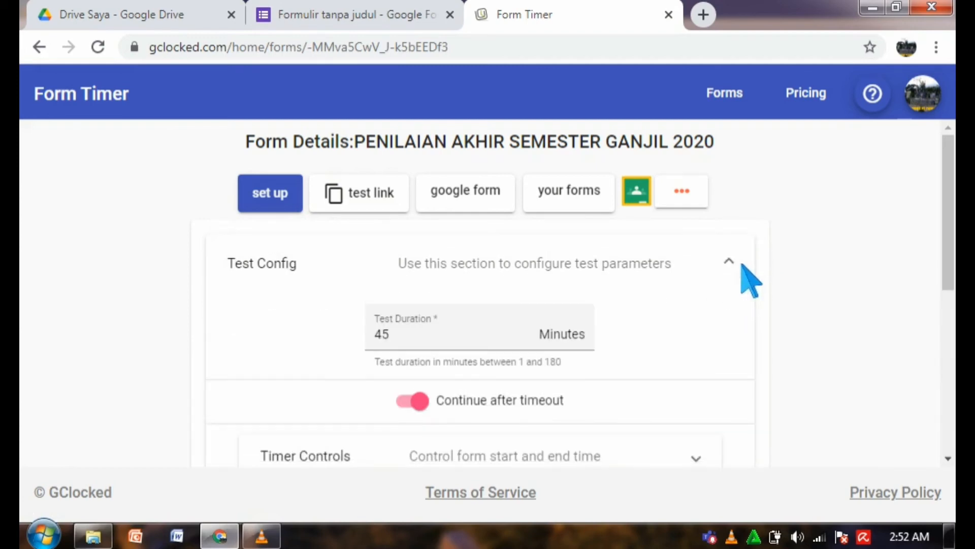
{"action": "left_click", "coordinate": [410, 351]}
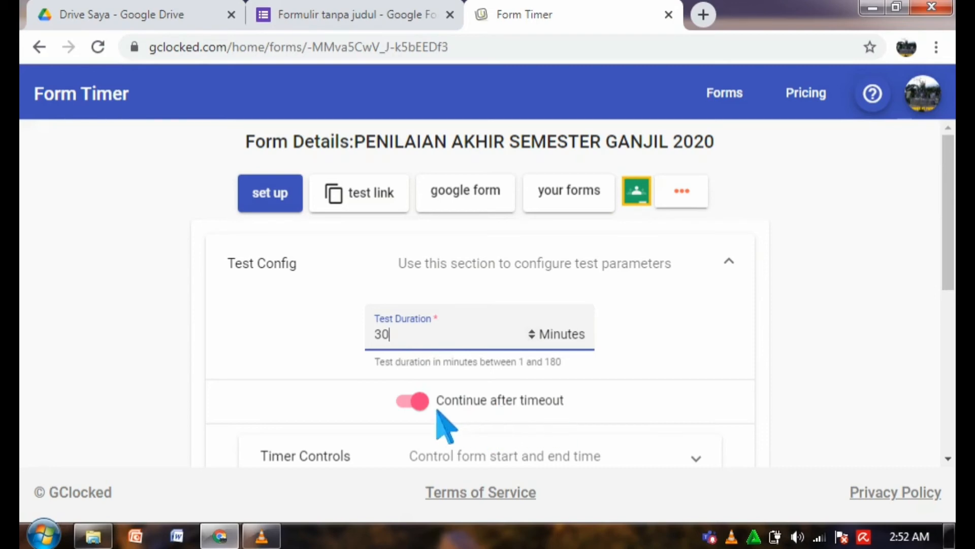
{"action": "left_click", "coordinate": [415, 401]}
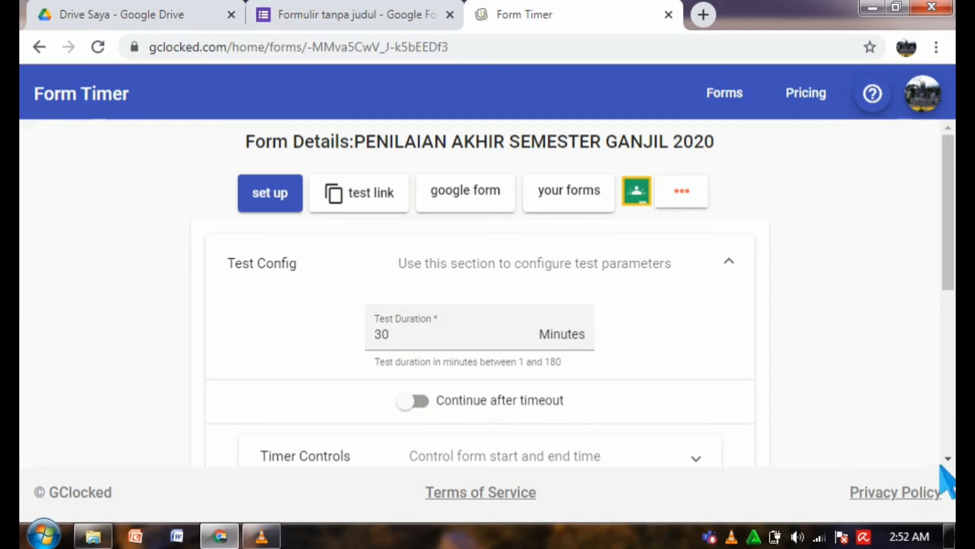
{"action": "scroll", "coordinate": [605, 293], "scroll_direction": "down", "scroll_amount": 10}
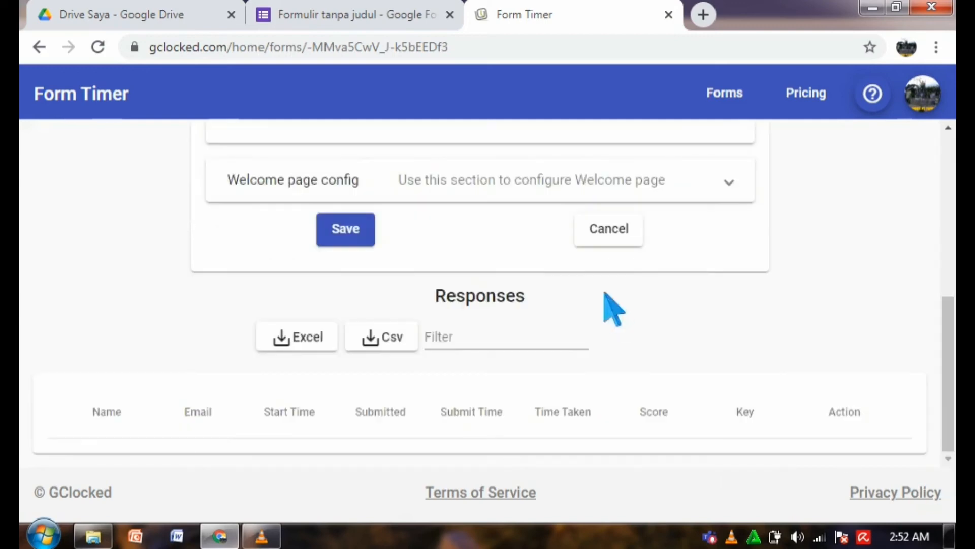
{"action": "left_click", "coordinate": [356, 236]}
{"action": "scroll", "coordinate": [480, 293], "scroll_direction": "up", "scroll_amount": 4}
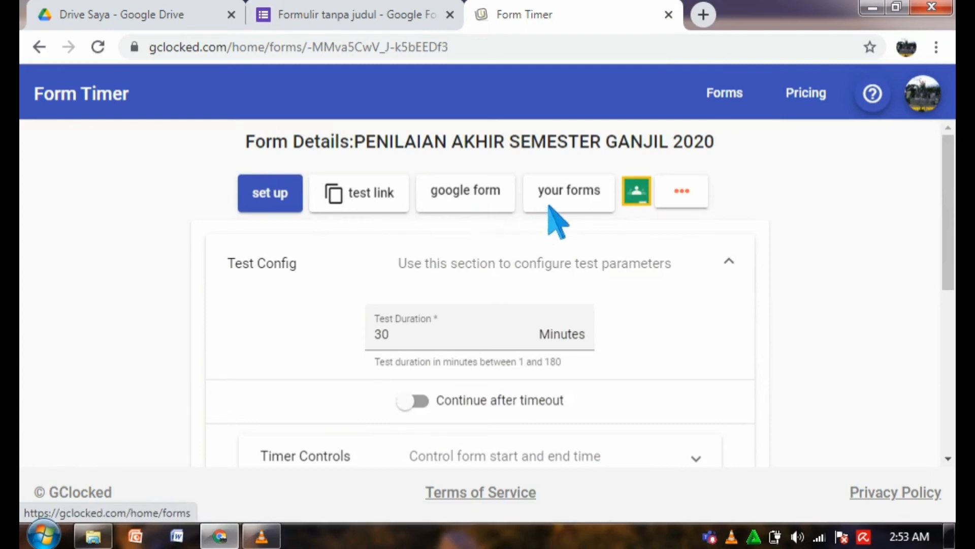
Share the timed test link via WhatsApp from the extra sharing options.
{"action": "left_click", "coordinate": [695, 201]}
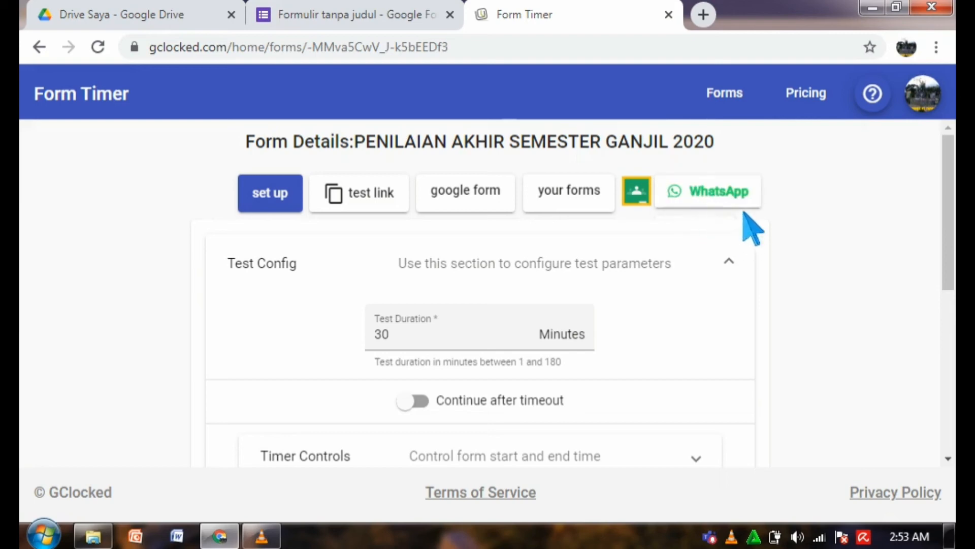
{"action": "left_click", "coordinate": [738, 202]}
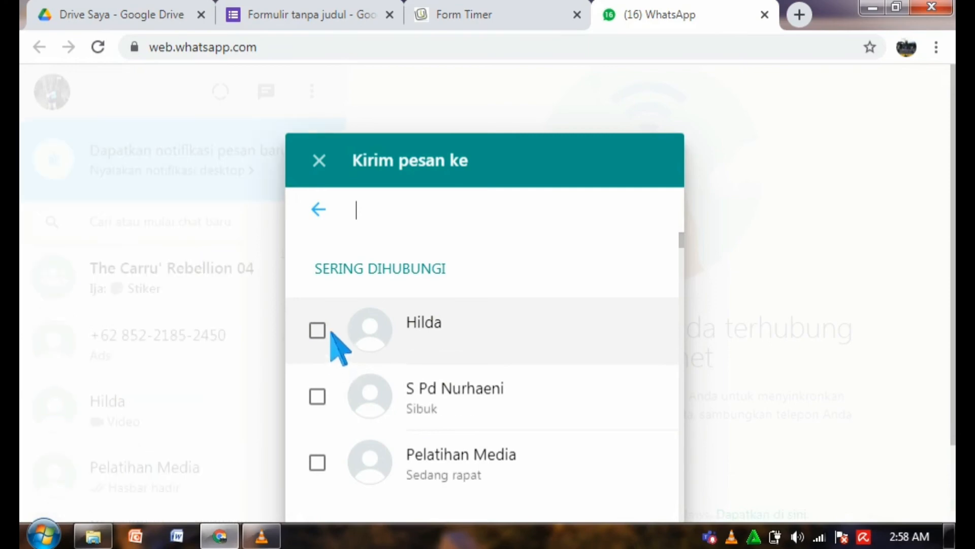
Send the test.gclocked.com link to the selected contact in WhatsApp and open the sent link.
{"action": "left_click", "coordinate": [331, 339]}
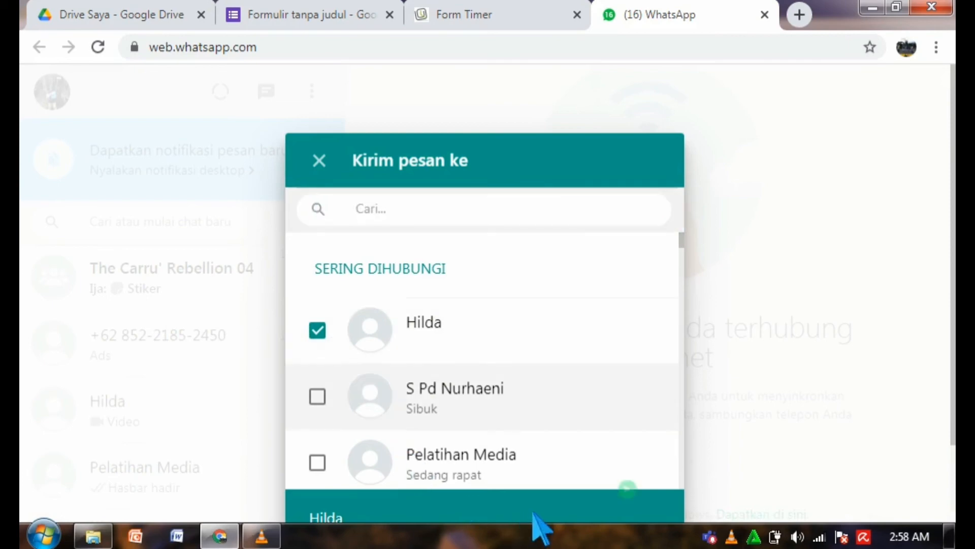
{"action": "left_click", "coordinate": [631, 492]}
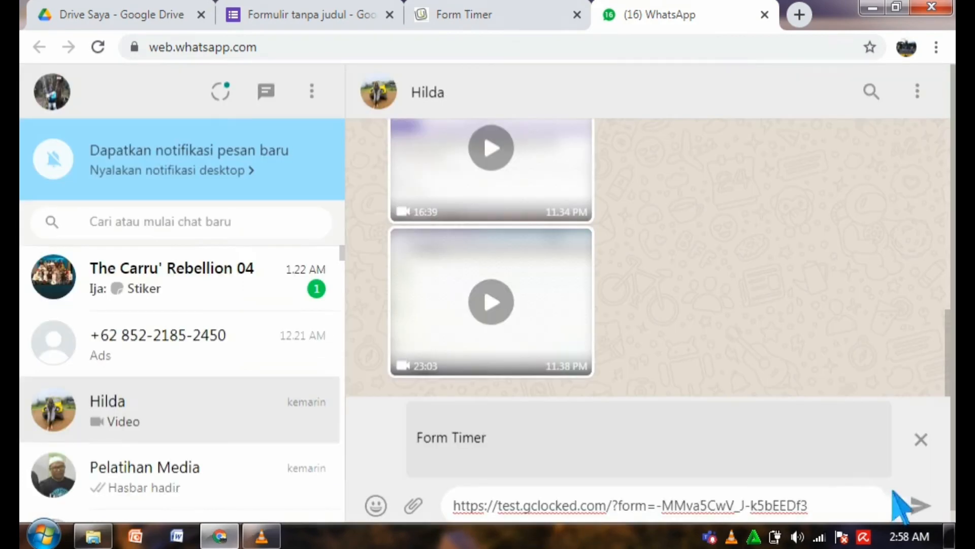
{"action": "left_click", "coordinate": [932, 510]}
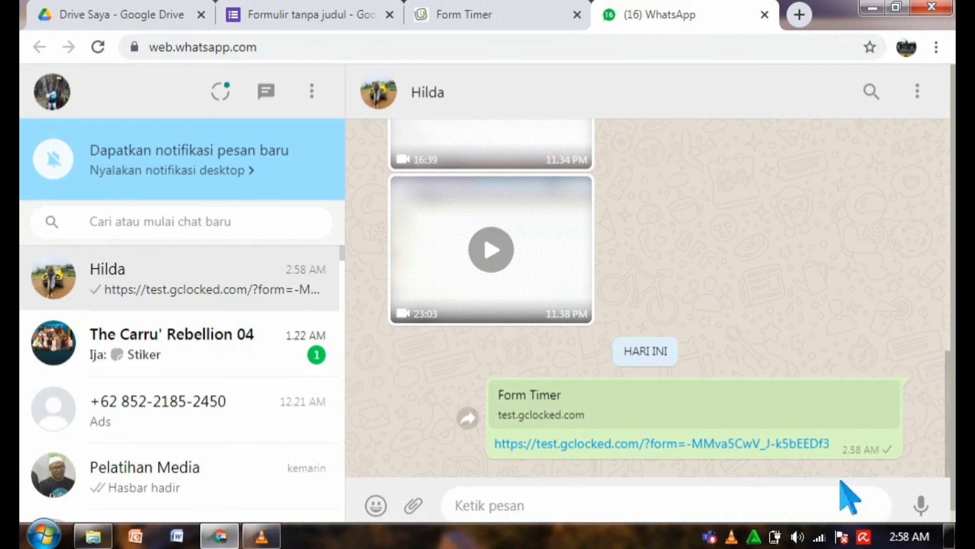
{"action": "left_click", "coordinate": [719, 446]}
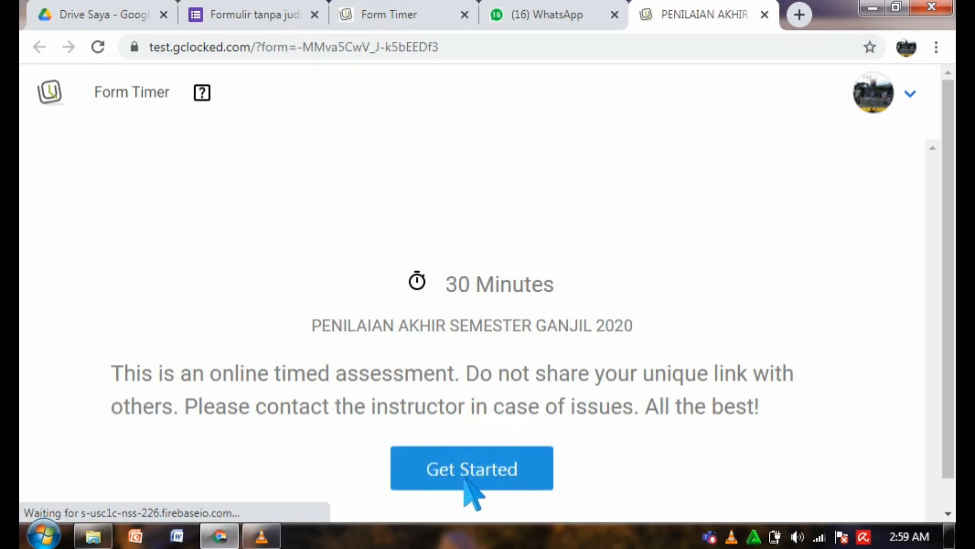
Start the assessment with Get Started and place the cursor in the Password answer.
{"action": "left_click", "coordinate": [488, 477]}
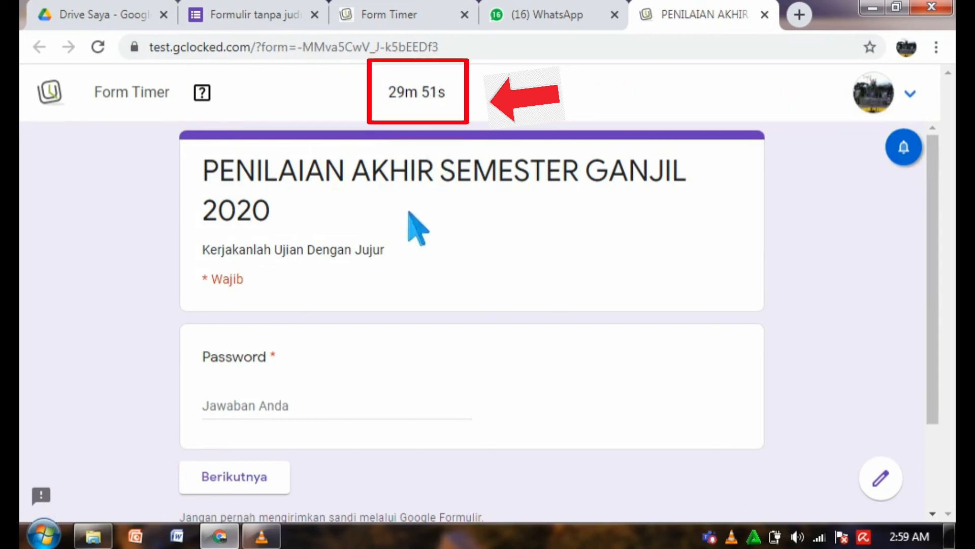
{"action": "left_click", "coordinate": [235, 406]}
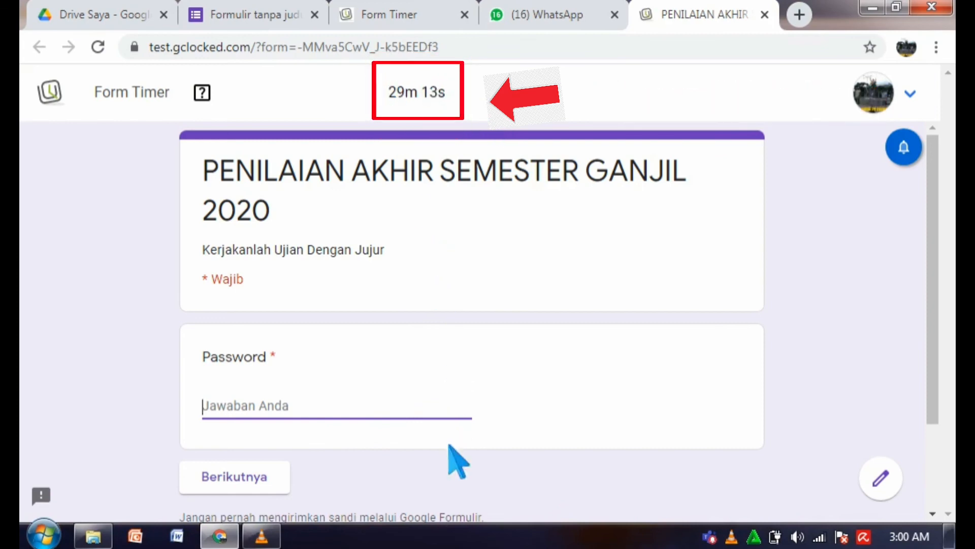
Enter the test password and continue to the next page.
{"action": "left_click", "coordinate": [234, 476]}
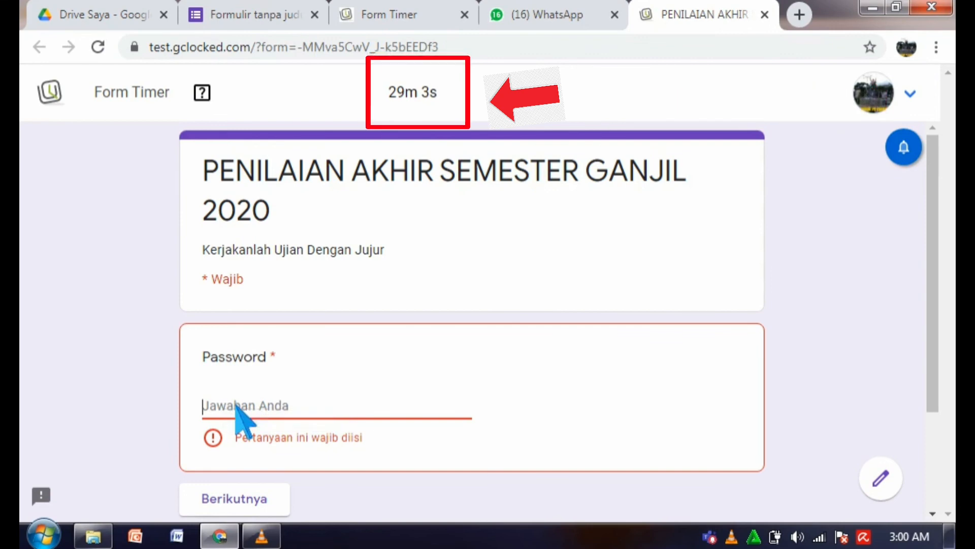
{"action": "type", "text": "c"}
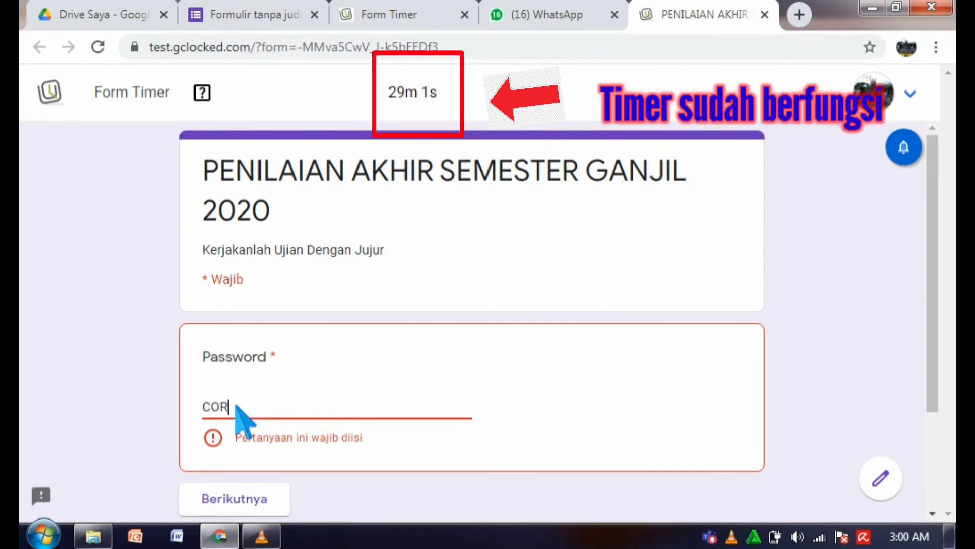
{"action": "type", "text": "ORONA"}
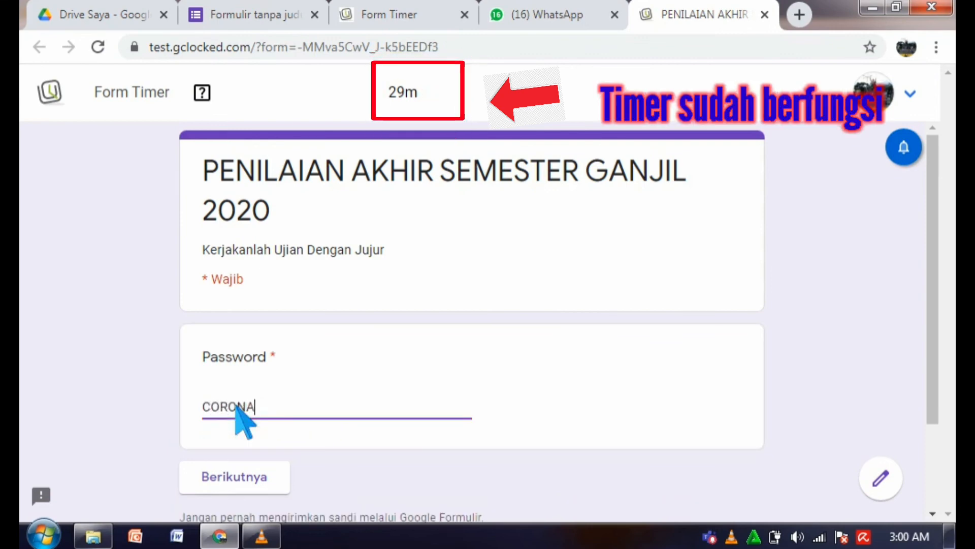
{"action": "left_click", "coordinate": [255, 483]}
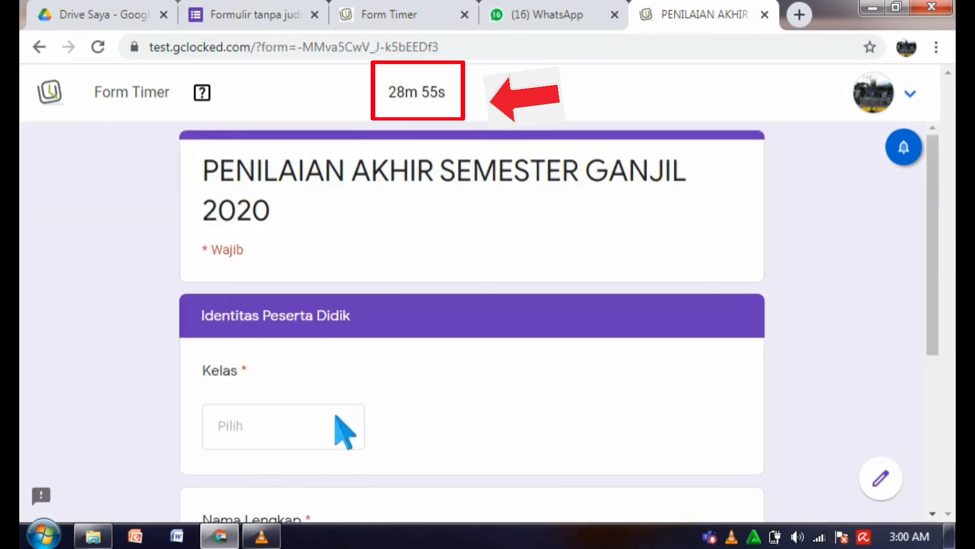
Choose VII.1 for Kelas and enter the student's full name in Nama Lengkap.
{"action": "left_click", "coordinate": [356, 436]}
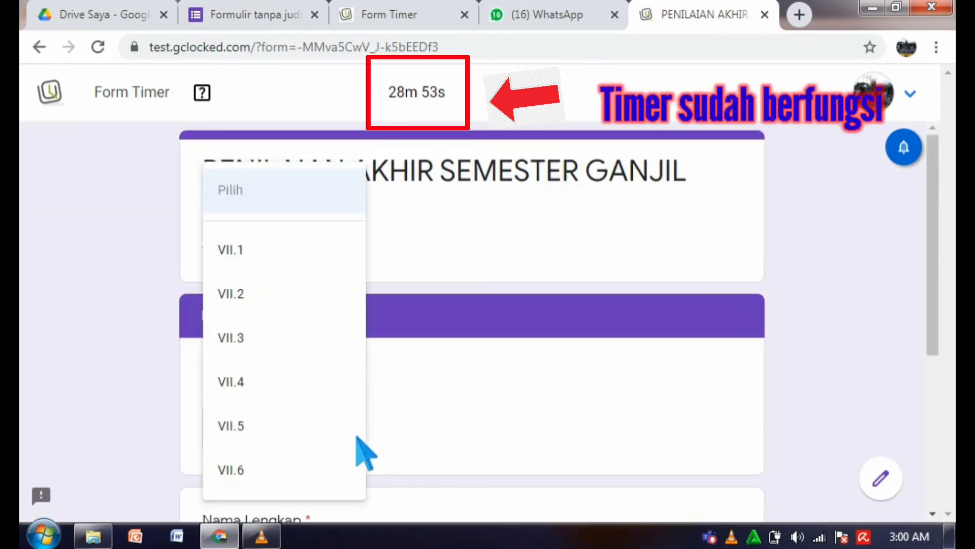
{"action": "left_click", "coordinate": [275, 254]}
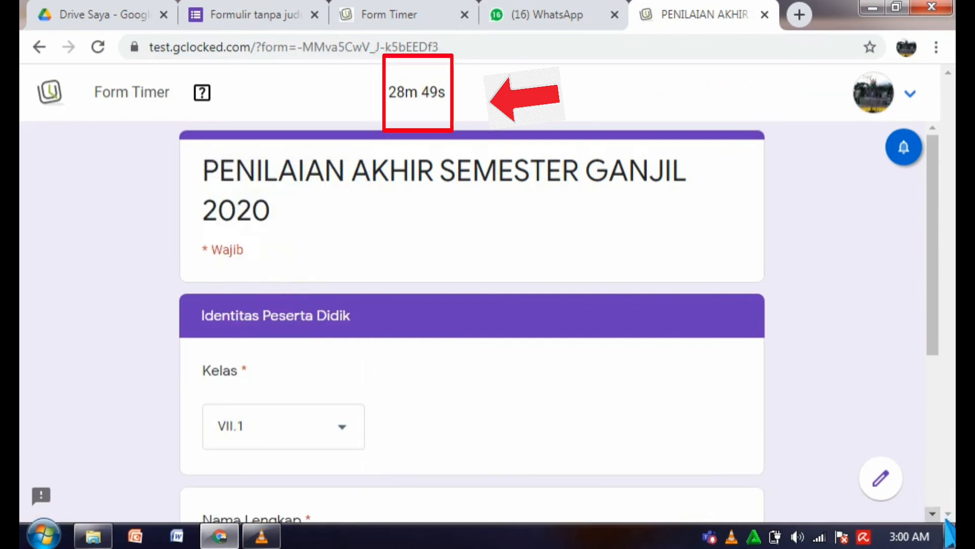
{"action": "scroll", "coordinate": [603, 403], "scroll_direction": "down", "scroll_amount": 3}
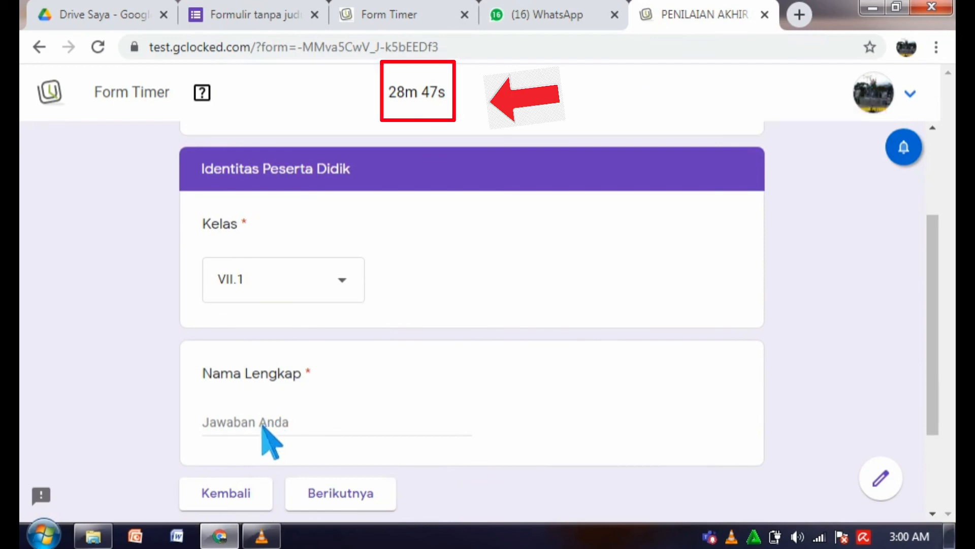
{"action": "type", "text": "C"}
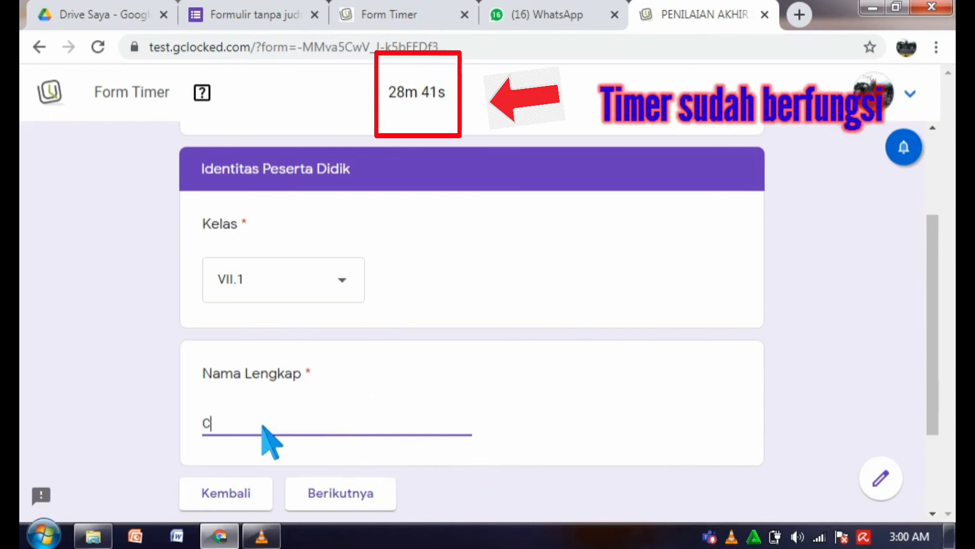
{"action": "key", "text": "BackSpace"}
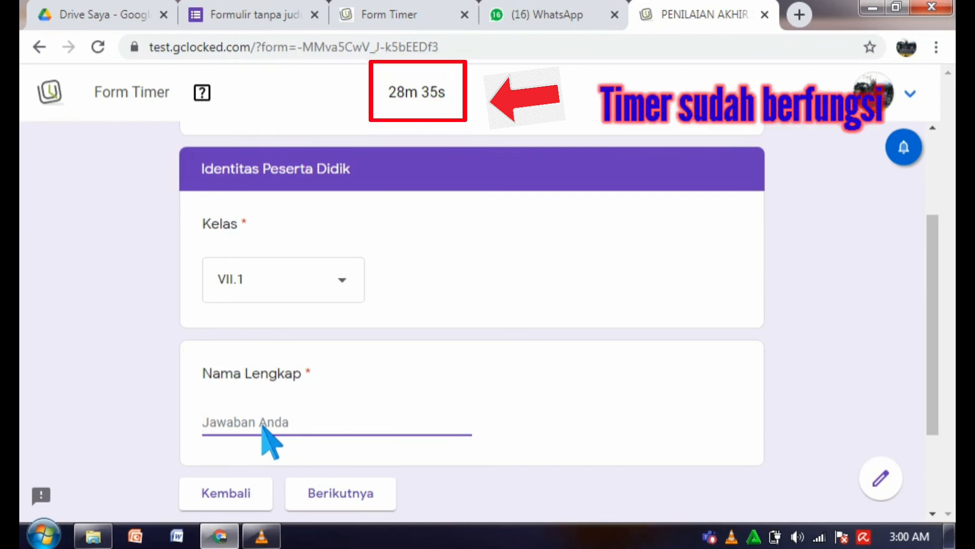
{"action": "type", "text": "MUABDUR"}
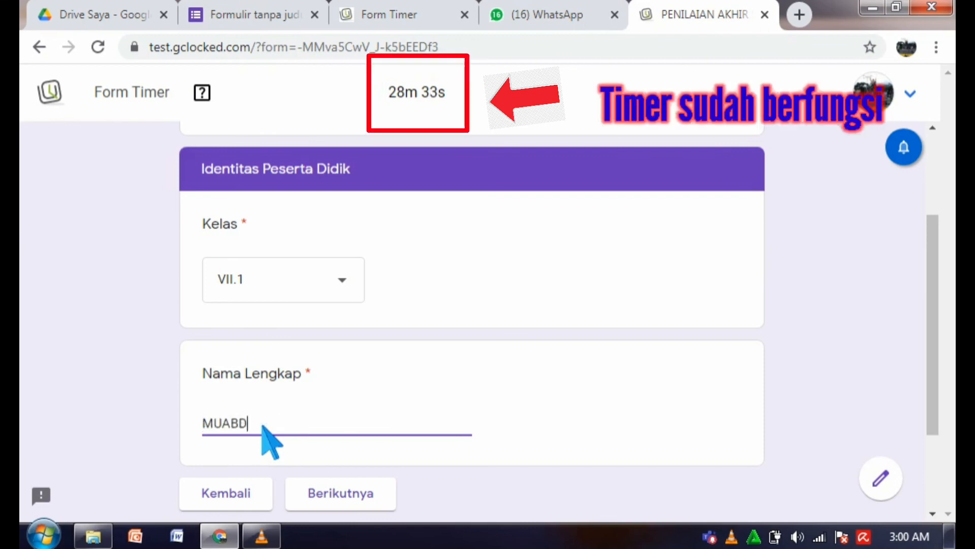
Answer both questions with Good morning, submit the test, and return to the 'Formulir tanpa judul' editor tab.
{"action": "left_click", "coordinate": [354, 500]}
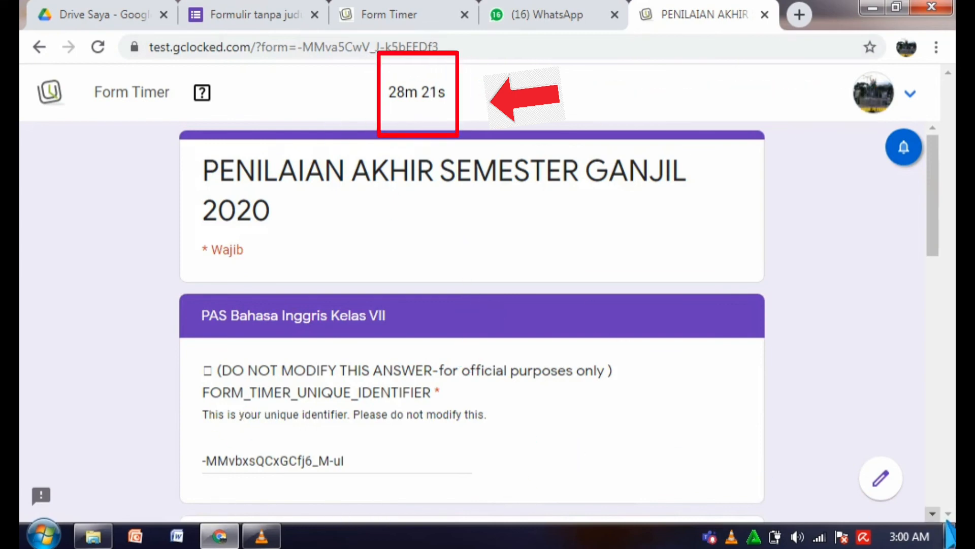
{"action": "scroll", "coordinate": [471, 315], "scroll_direction": "down", "scroll_amount": 6}
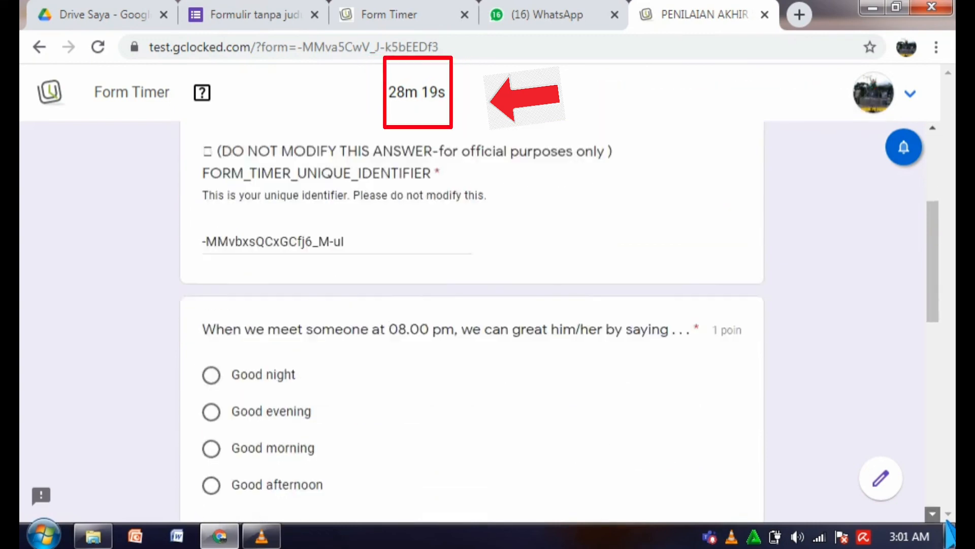
{"action": "scroll", "coordinate": [544, 312], "scroll_direction": "down", "scroll_amount": 1}
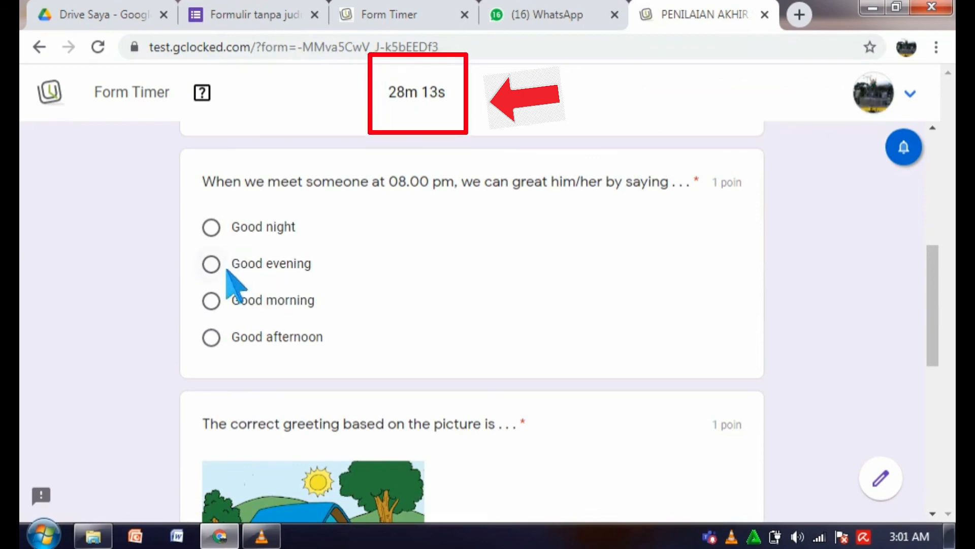
{"action": "left_click", "coordinate": [225, 308]}
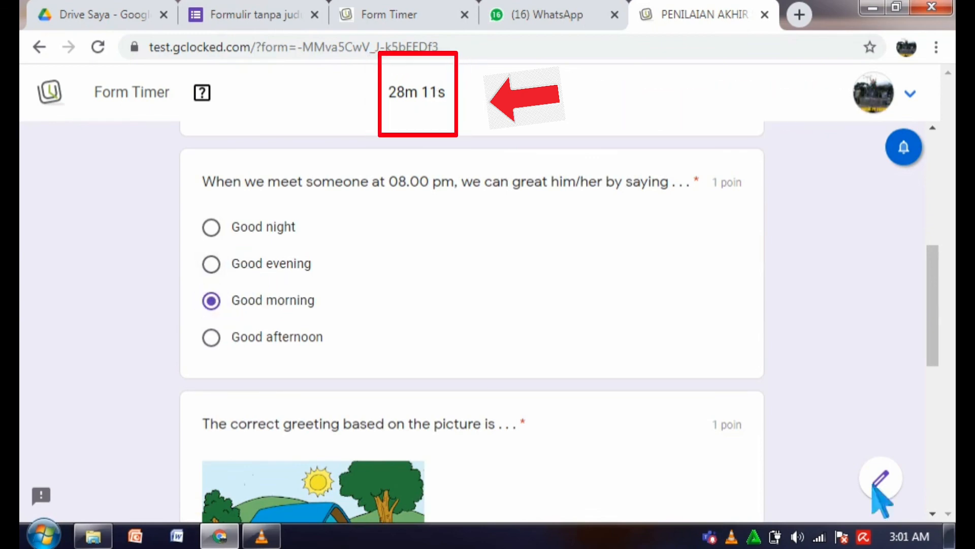
{"action": "scroll", "coordinate": [948, 531], "scroll_direction": "down", "scroll_amount": 5}
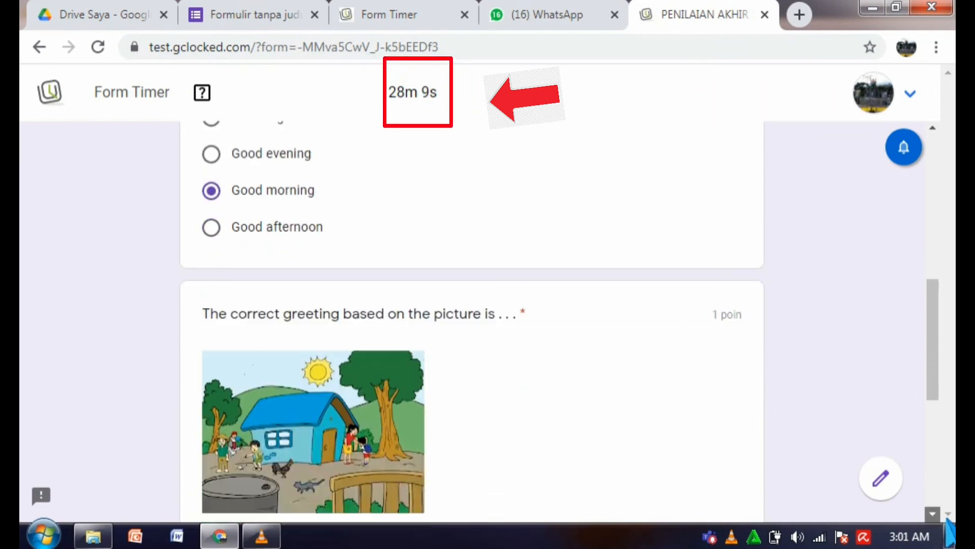
{"action": "scroll", "coordinate": [948, 531], "scroll_direction": "down", "scroll_amount": 2}
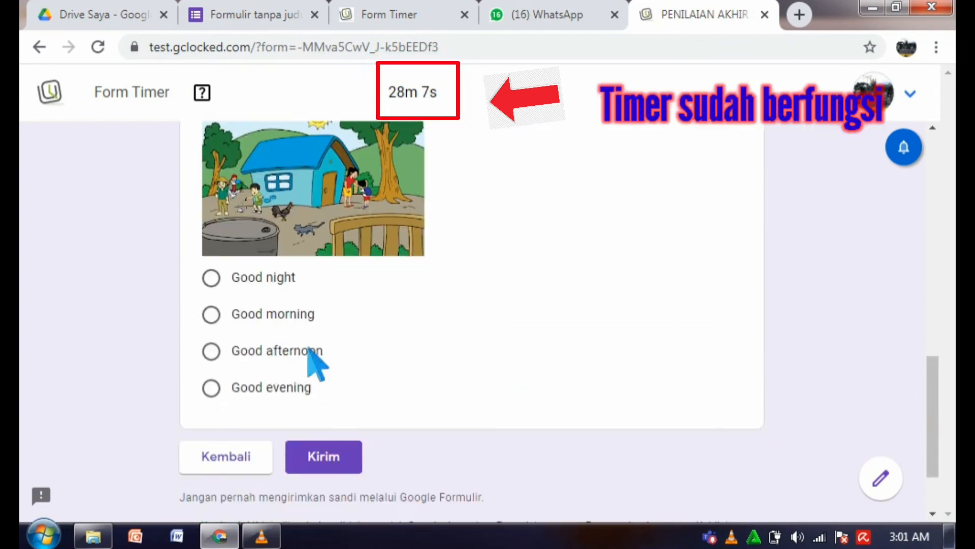
{"action": "left_click", "coordinate": [212, 314]}
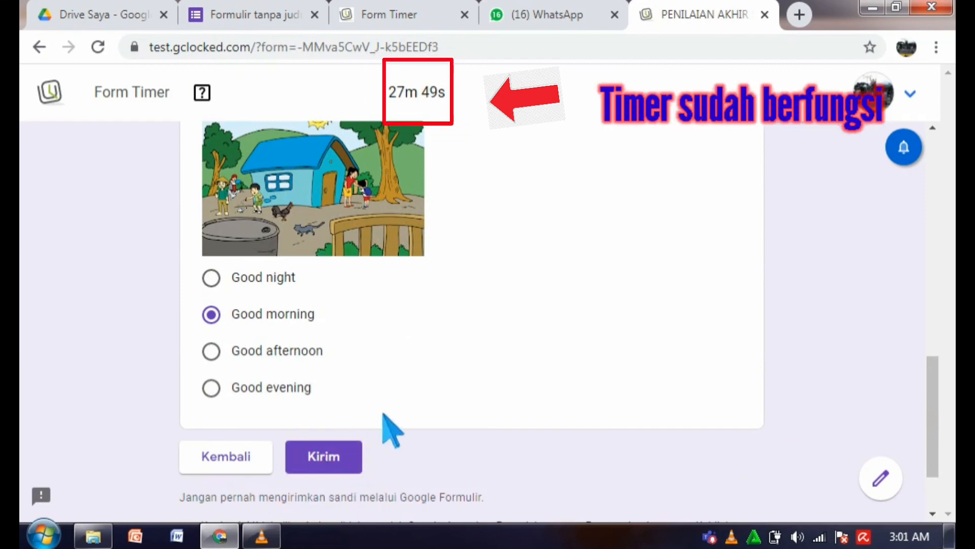
{"action": "left_click", "coordinate": [337, 464]}
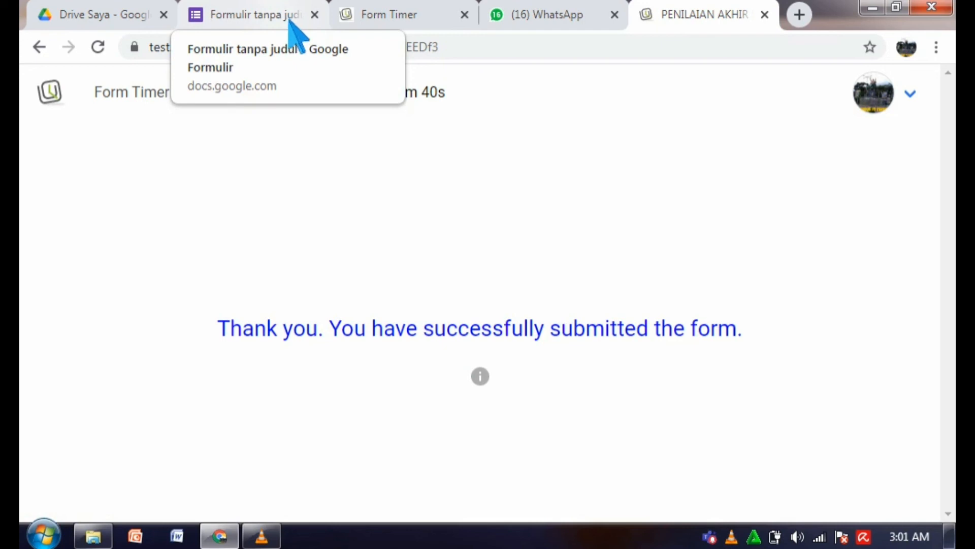
{"action": "left_click", "coordinate": [296, 34]}
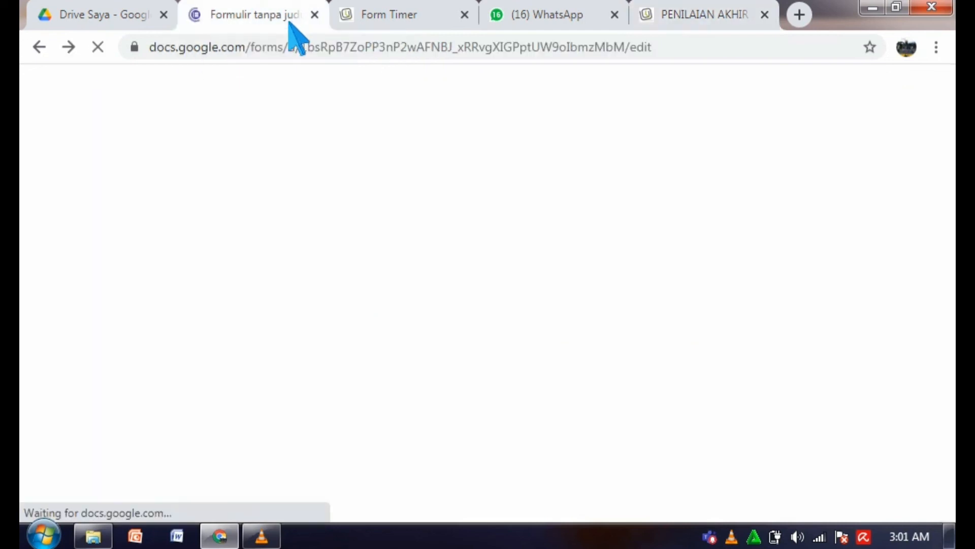